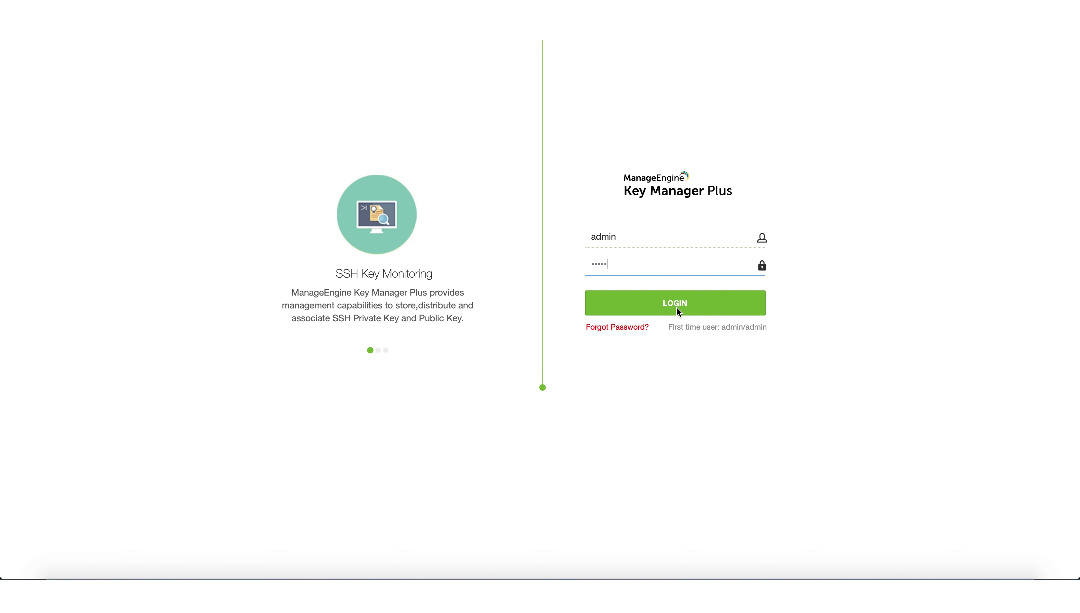
# - Log in, go to the SSL CSR tab, and start a new CSR with RSA 2048, SHA256 and JKS defaults
pyautogui.click(678, 309)
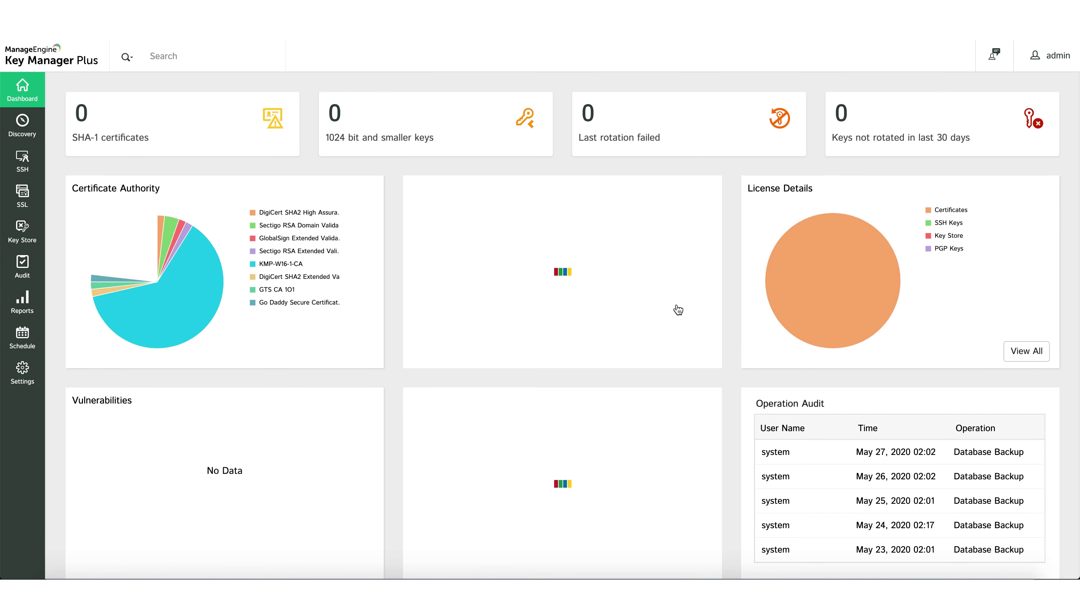
pyautogui.click(22, 195)
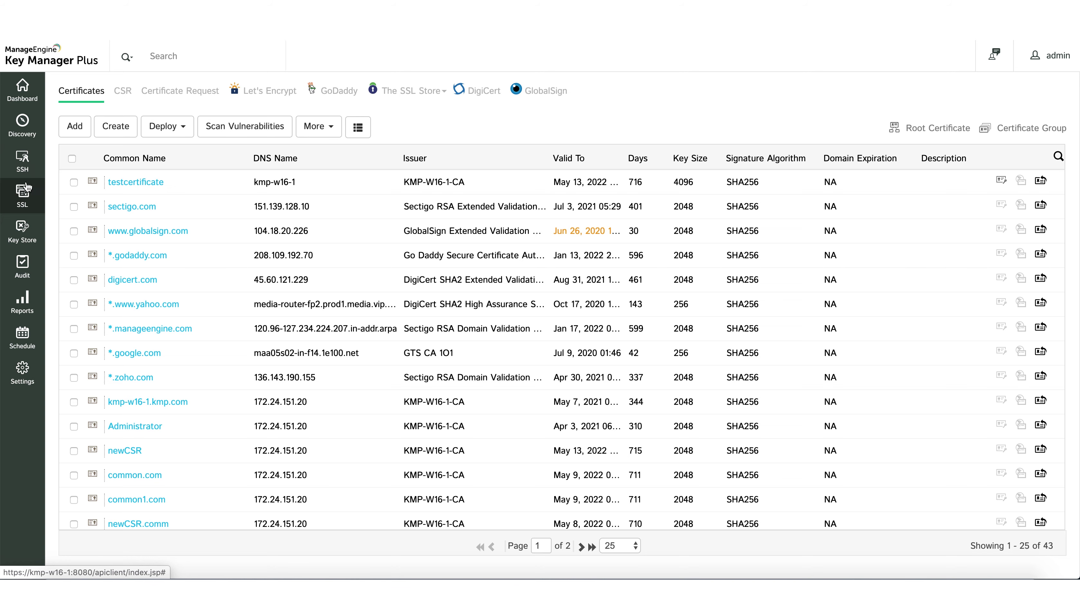
pyautogui.click(122, 95)
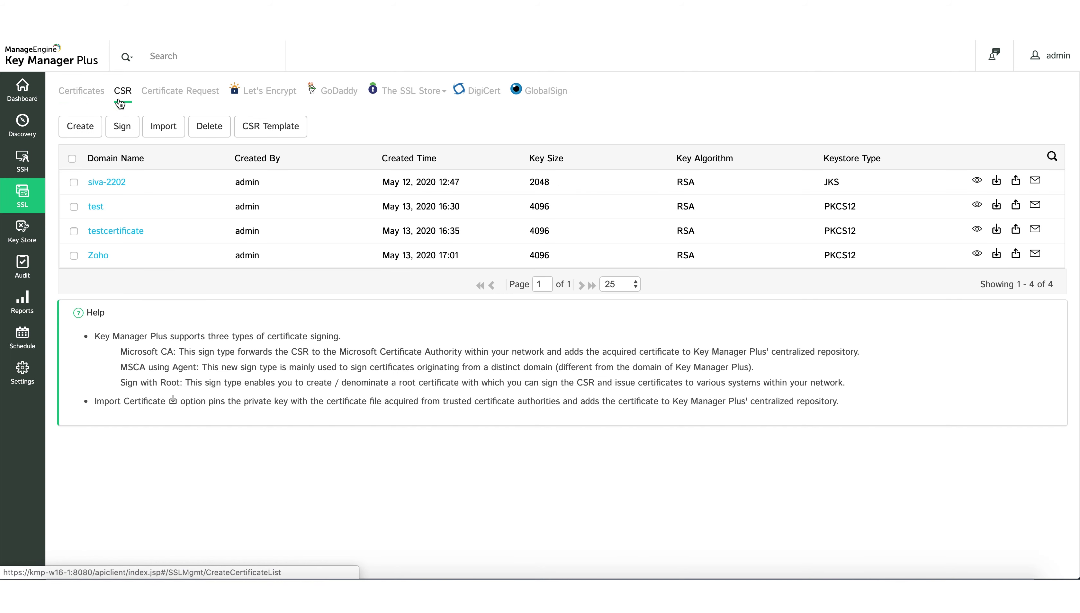
pyautogui.click(87, 128)
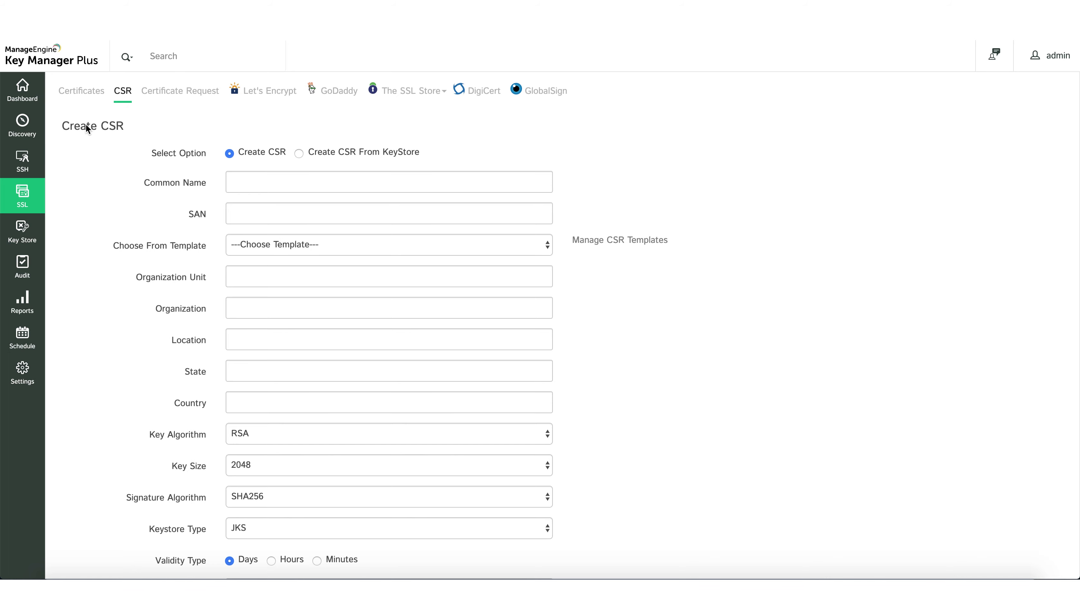
# - Enter common name Zoho and SAN Zoho,Zoho1, then apply the Zoho CSR template
pyautogui.click(324, 153)
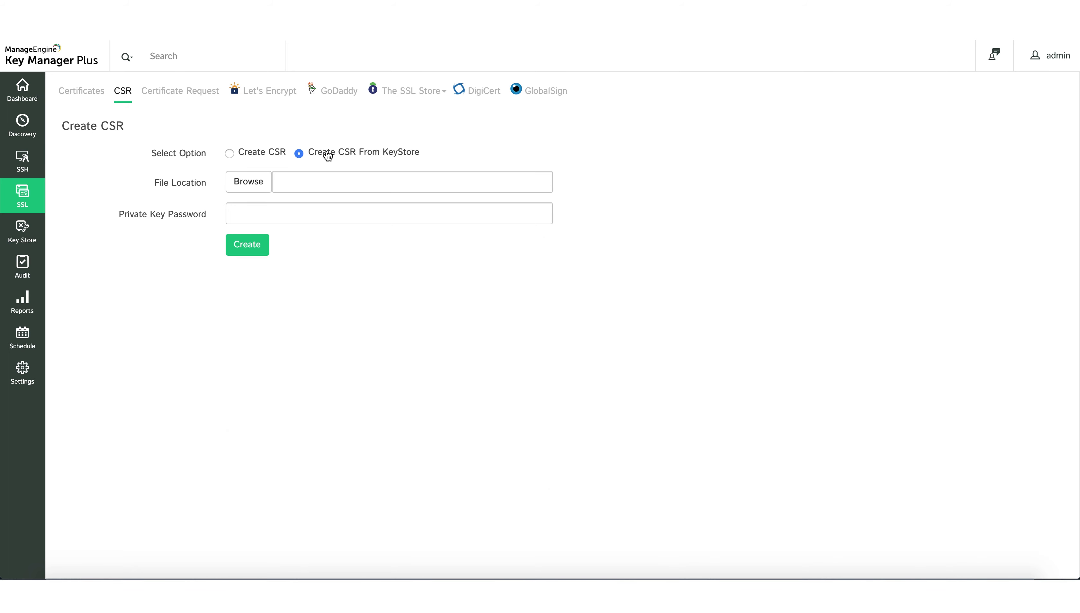
pyautogui.click(230, 152)
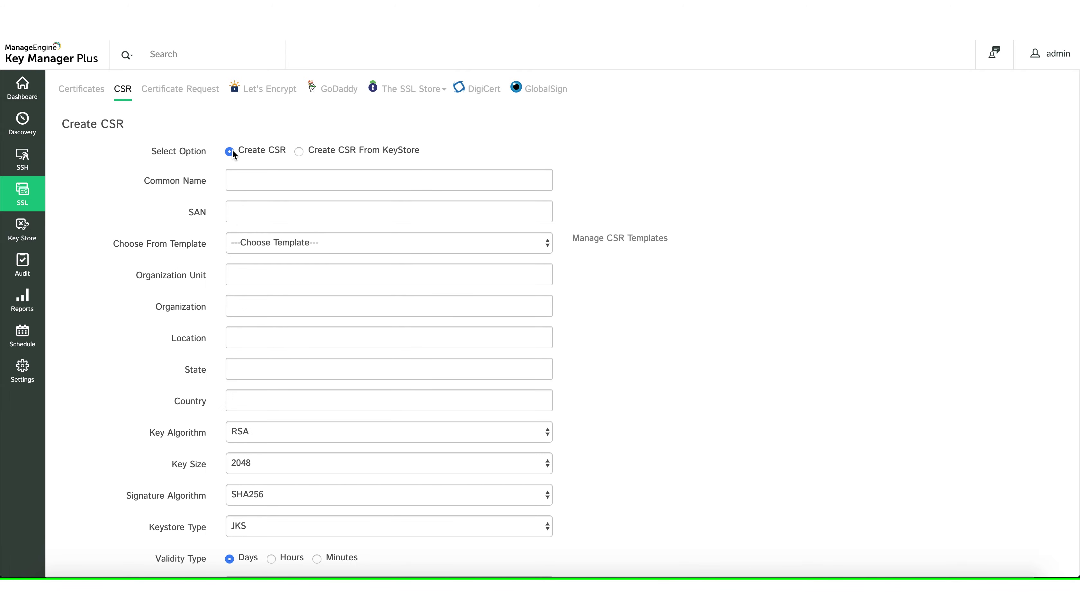
pyautogui.click(257, 181)
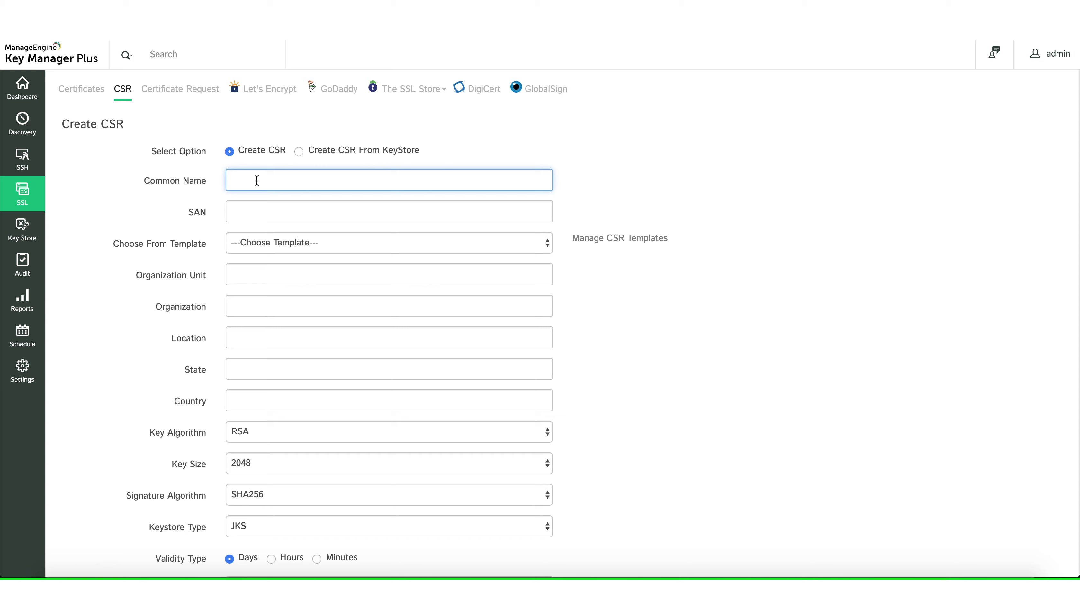
pyautogui.write('Zoho')
pyautogui.click(254, 210)
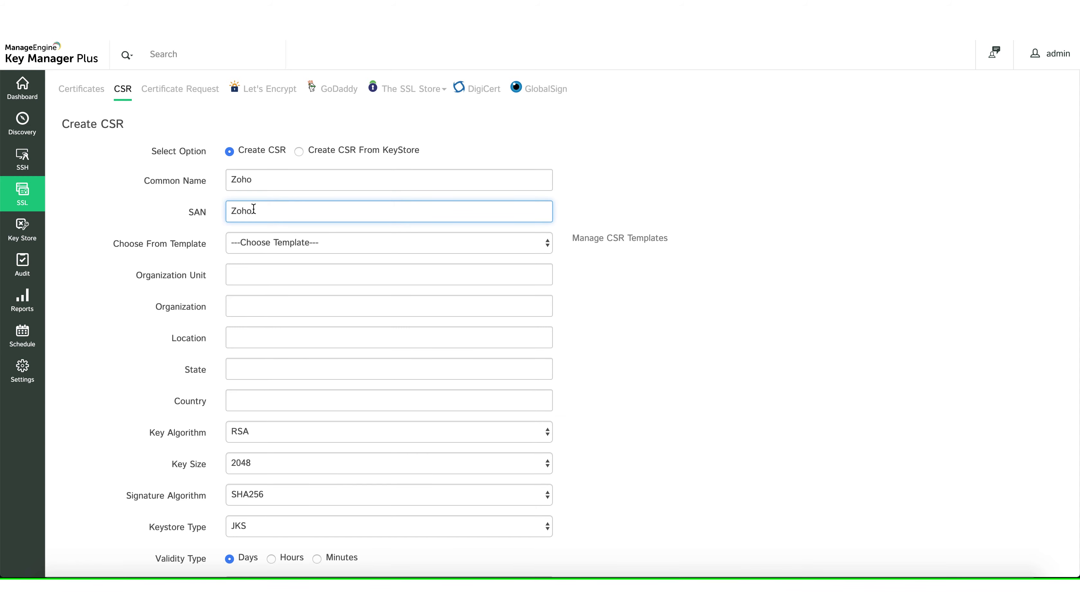
pyautogui.write(',Zoho1')
pyautogui.click(246, 242)
pyautogui.click(248, 256)
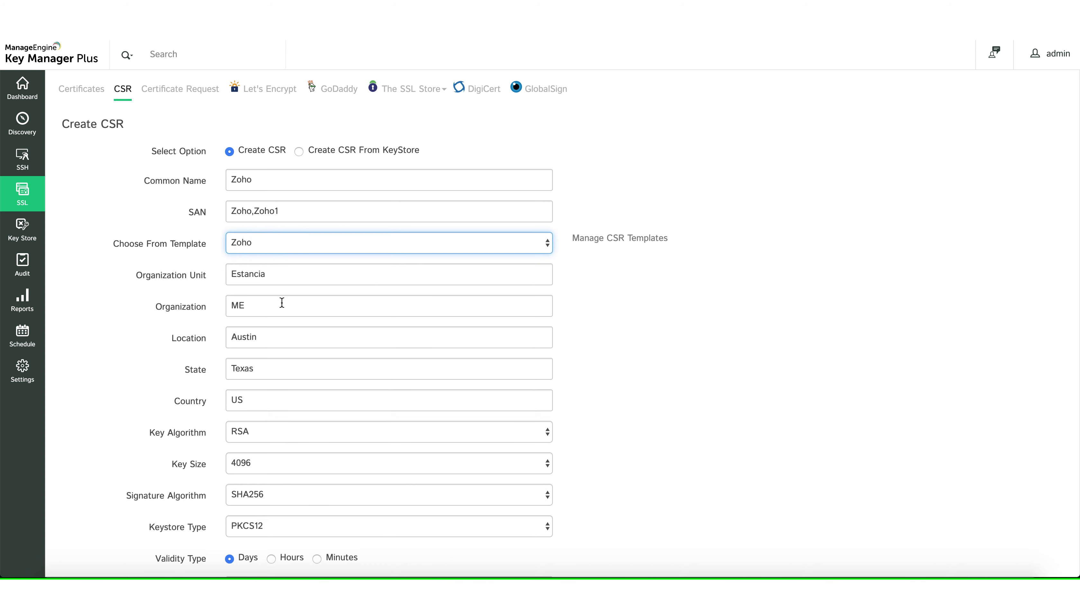
# - Keep RSA, SHA256, the PKCS12 keystore type and 365-day validity for the Zoho CSR
pyautogui.scroll(-3, 167, 396)
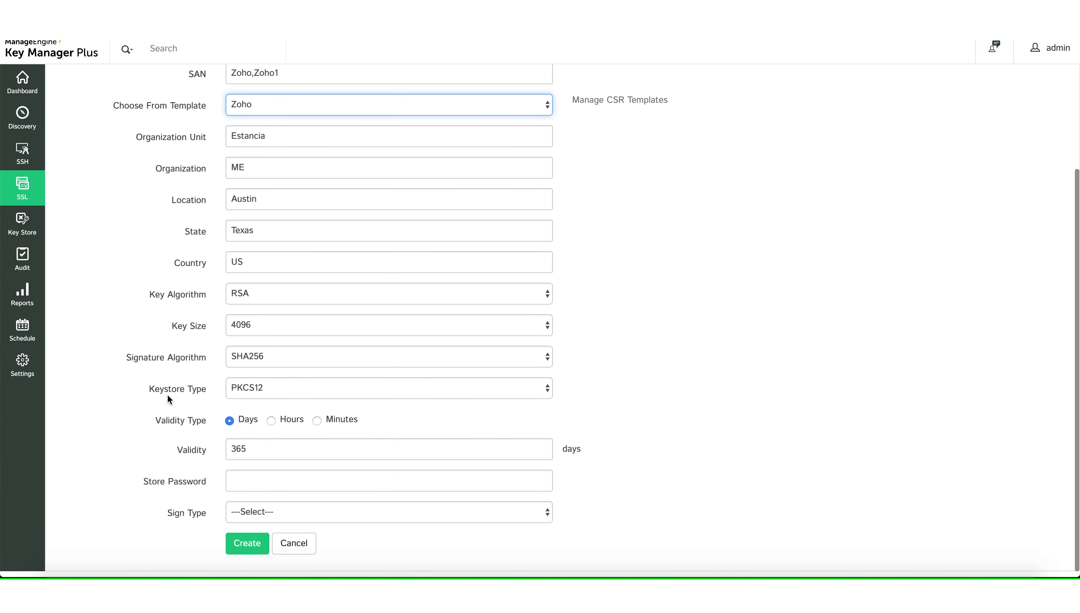
pyautogui.click(289, 298)
pyautogui.click(251, 370)
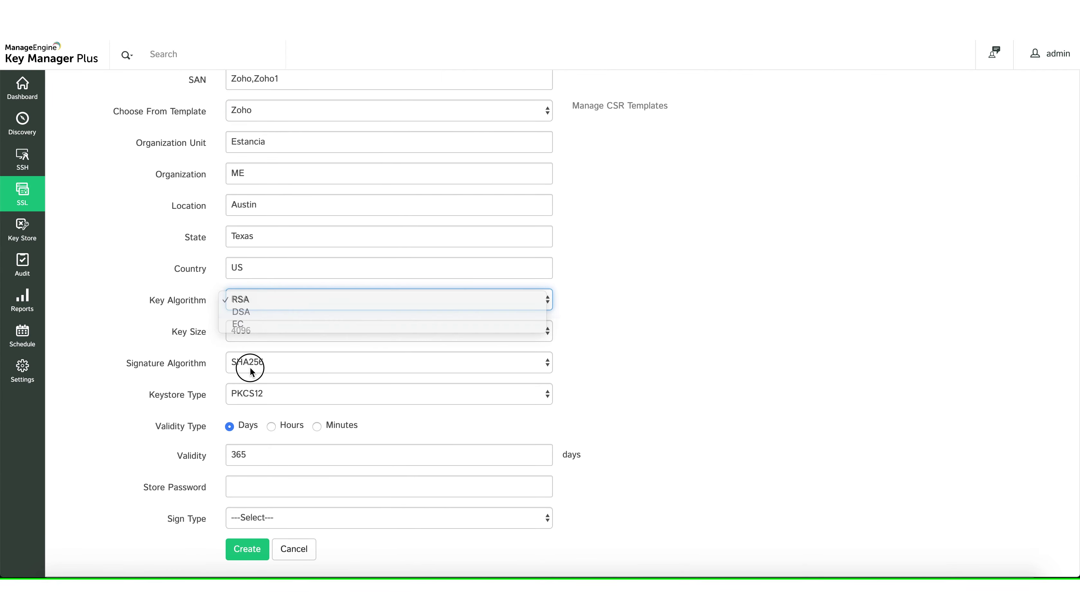
pyautogui.click(251, 367)
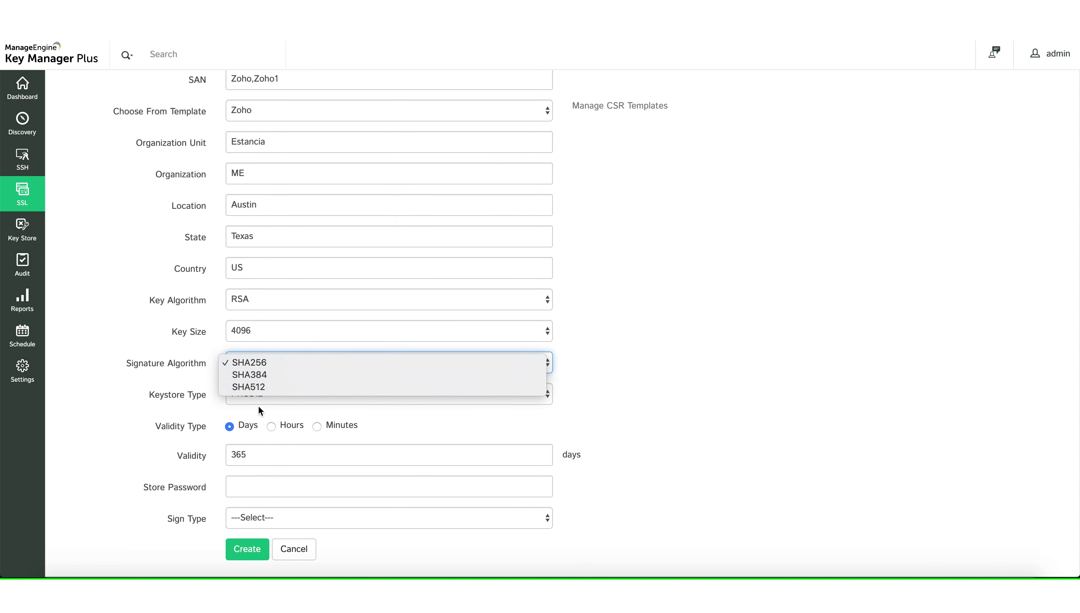
pyautogui.click(256, 396)
pyautogui.click(256, 394)
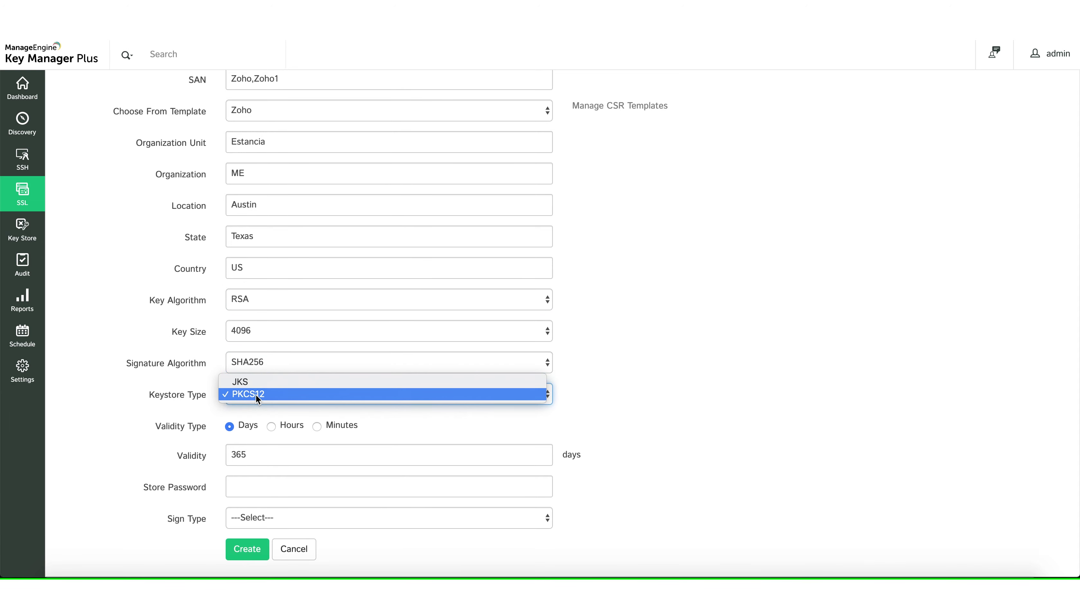
pyautogui.click(192, 427)
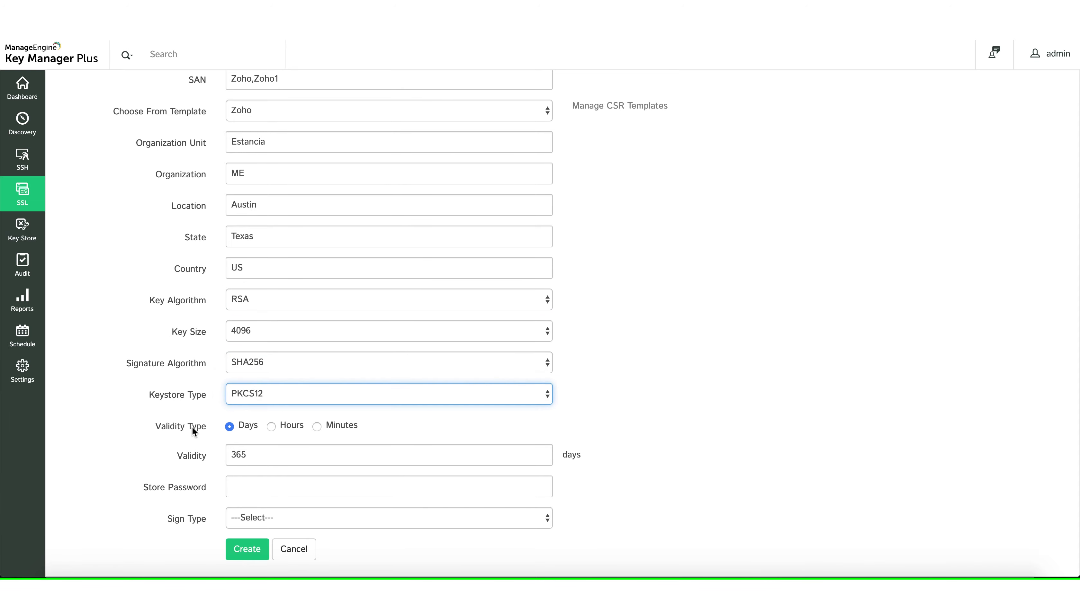
pyautogui.click(265, 457)
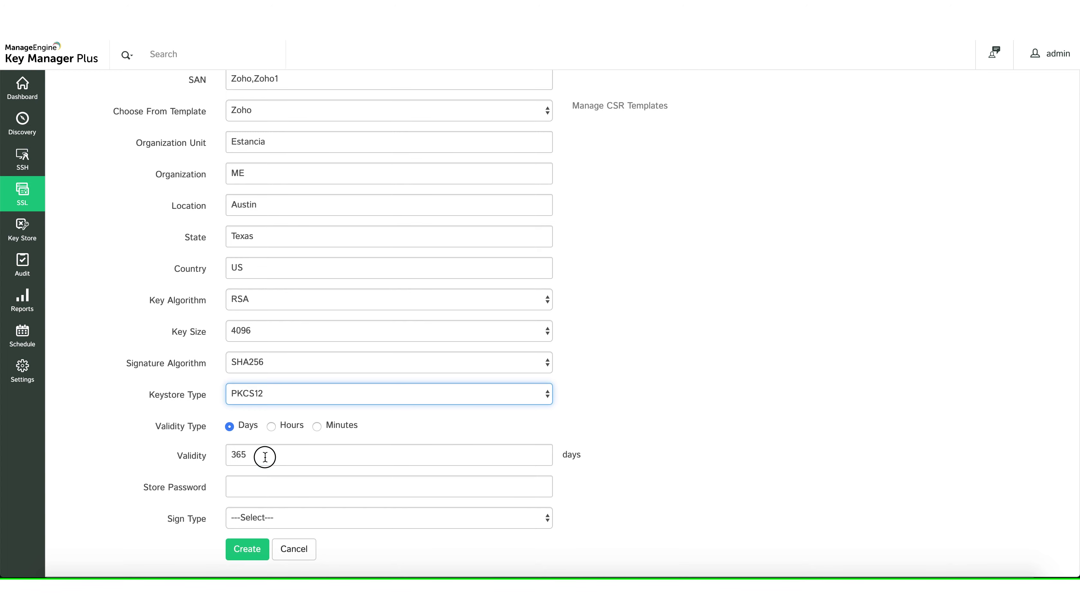
# - Enter a store password and create the Zoho CSR
pyautogui.click(252, 485)
pyautogui.write('•••••')
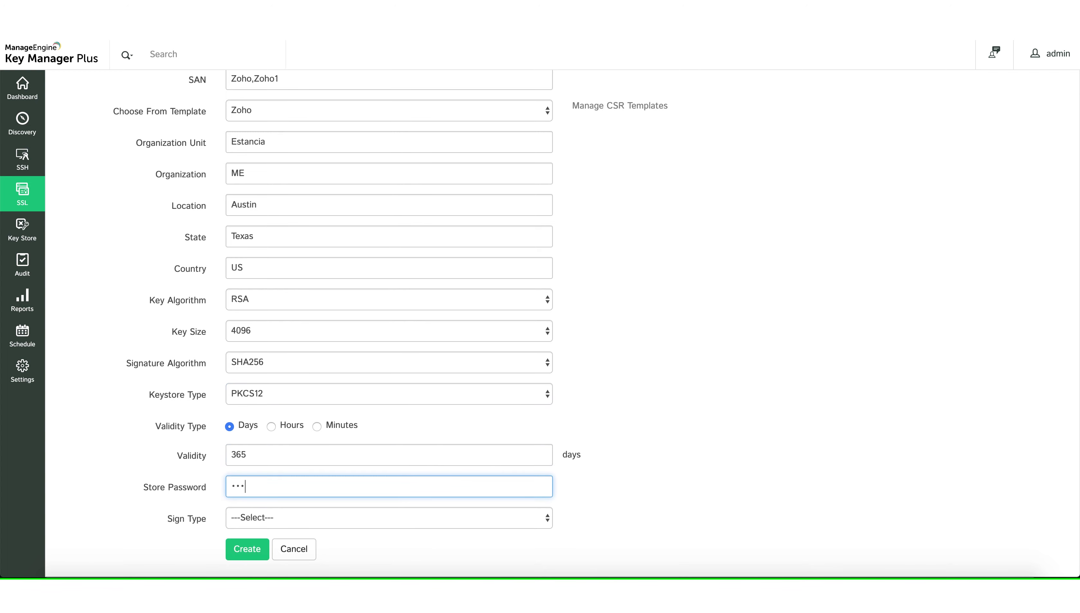
pyautogui.write('•••')
pyautogui.click(241, 552)
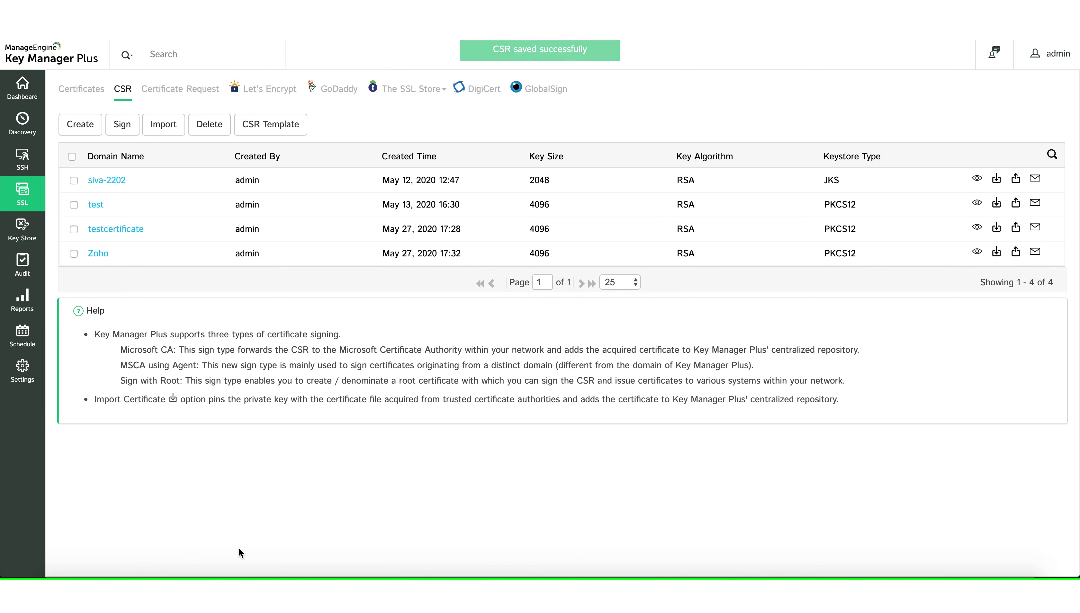
pyautogui.click(102, 254)
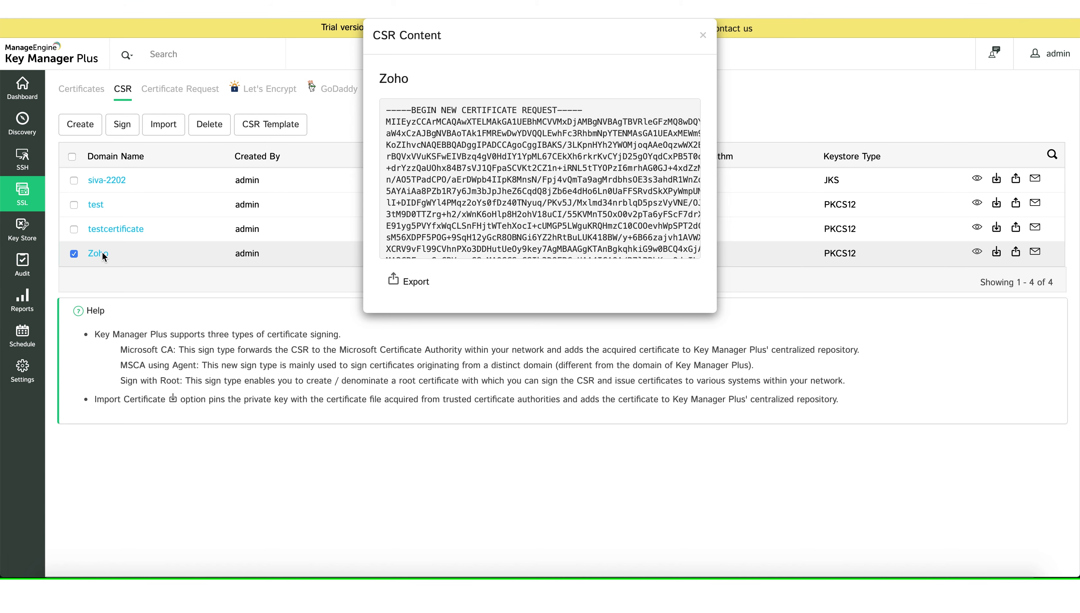
pyautogui.click(422, 288)
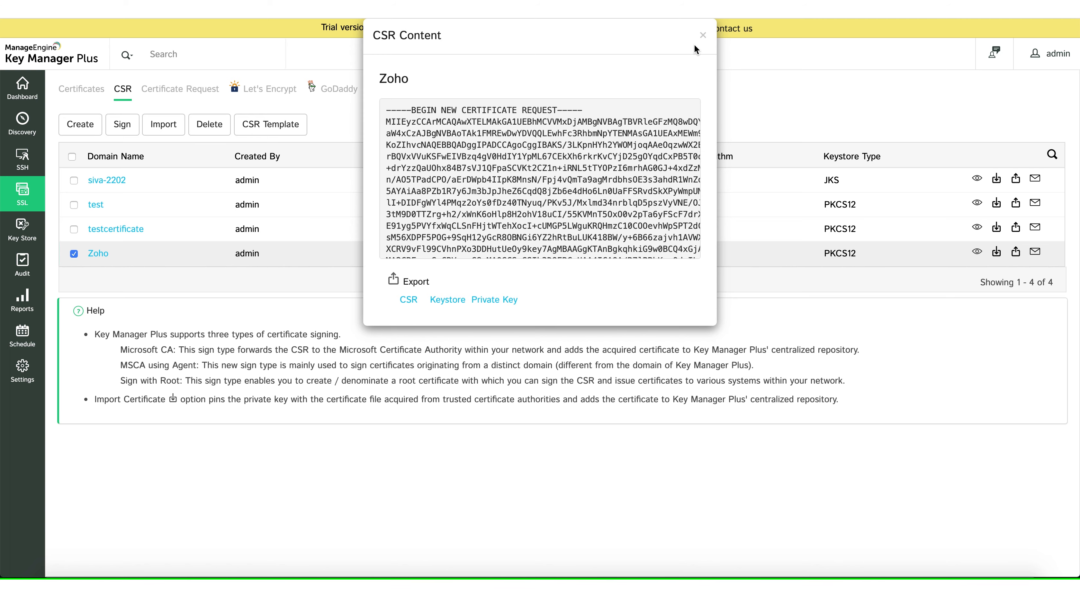
pyautogui.click(703, 36)
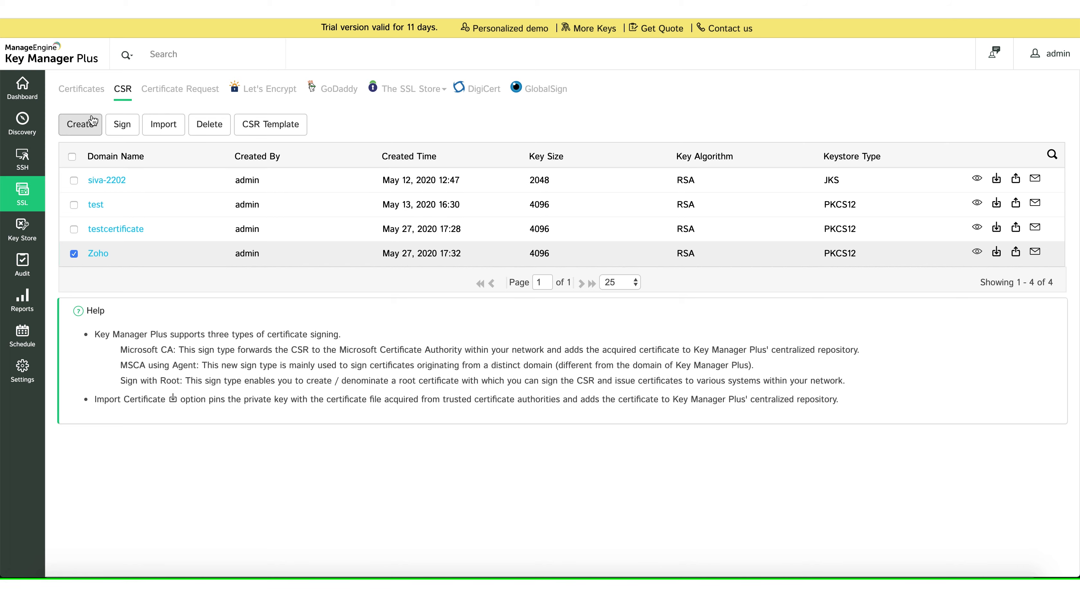
# - Start another CSR and fill it from the Zoho template
pyautogui.click(85, 123)
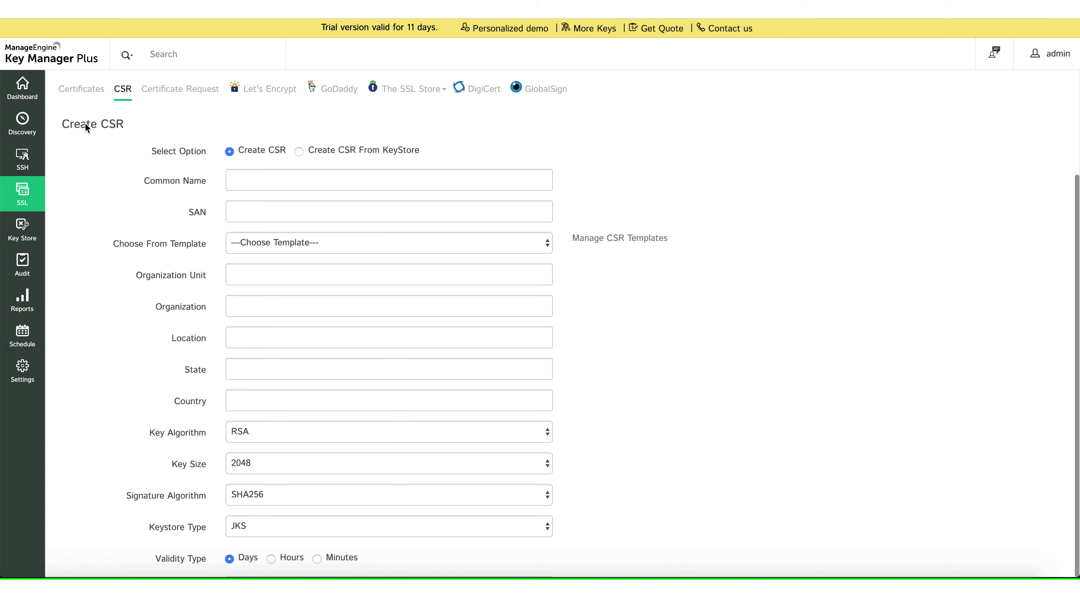
pyautogui.click(283, 247)
pyautogui.click(280, 253)
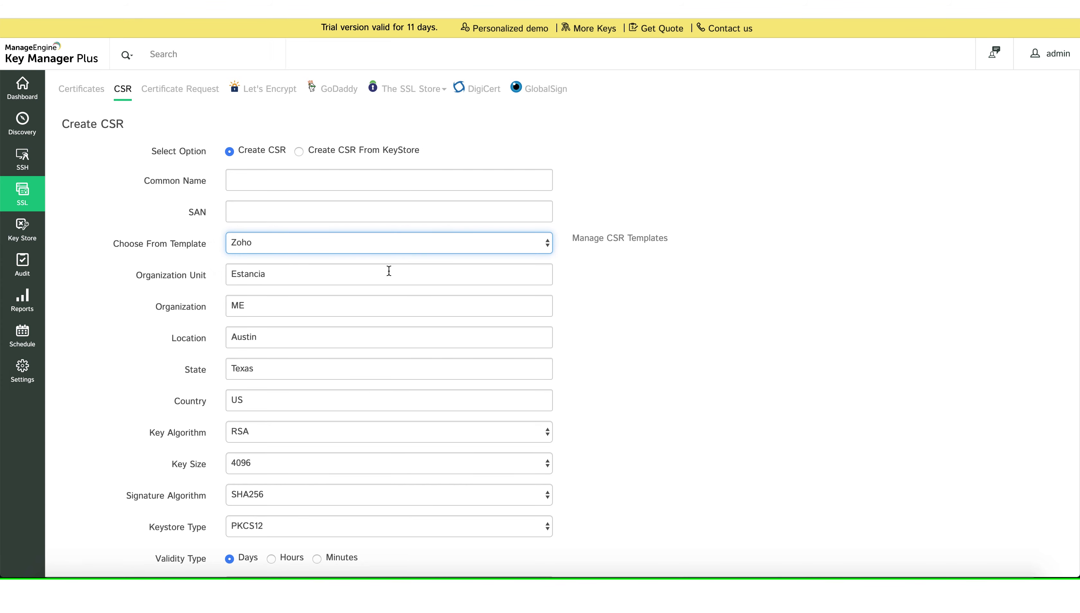
# - Open the CSR Template list, cancel adding a template, and open the Zoho template
pyautogui.click(123, 89)
pyautogui.click(279, 134)
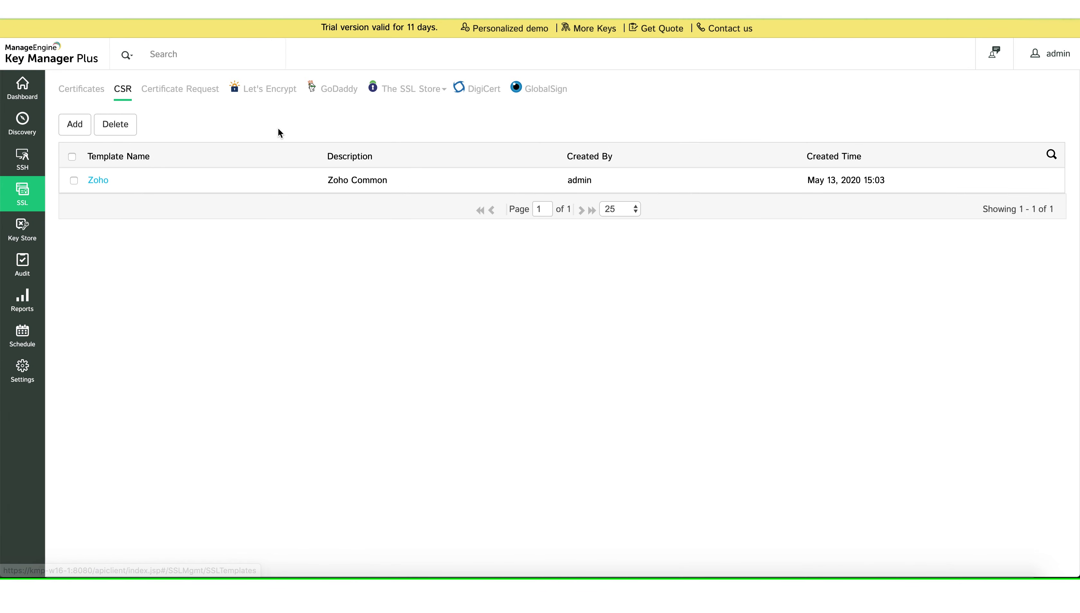
pyautogui.click(80, 127)
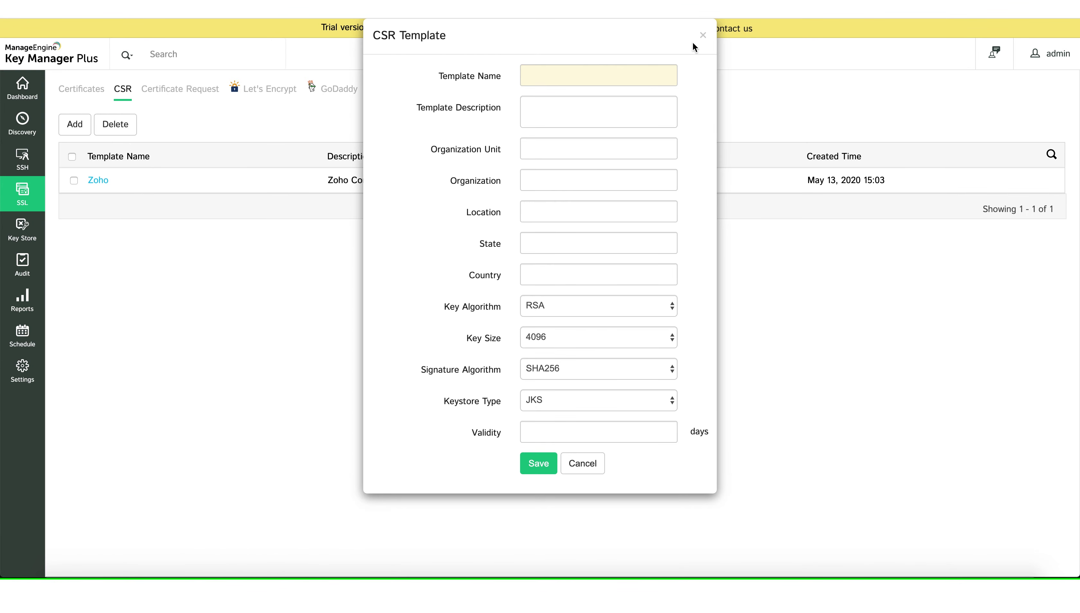
pyautogui.click(702, 36)
pyautogui.click(104, 184)
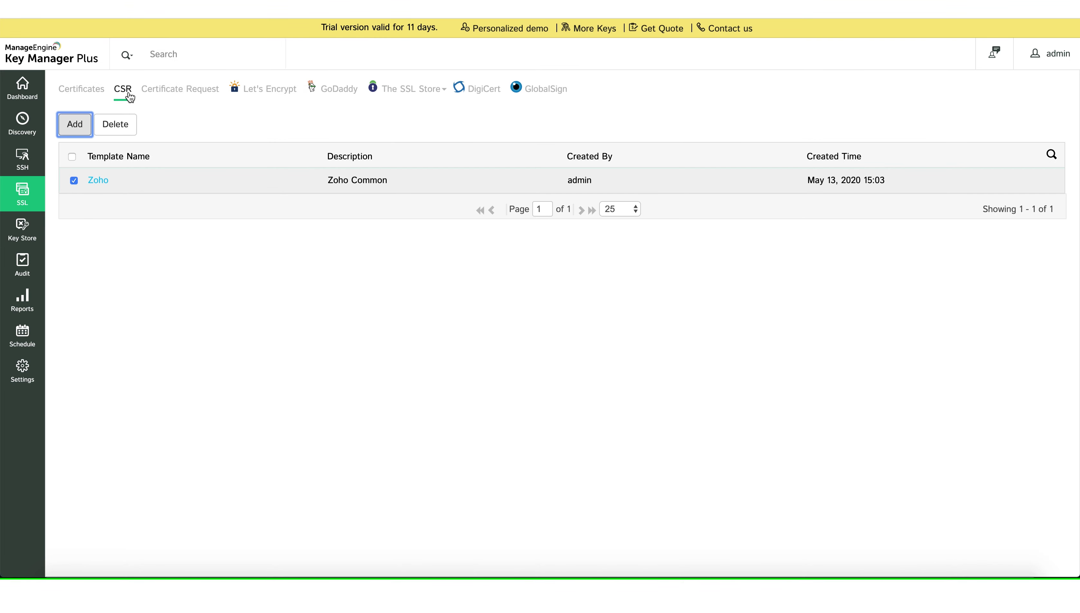
# - Start a CSR from a keystore and load testcertificate_05_27_17_01_40.pfx from Downloads
pyautogui.click(128, 95)
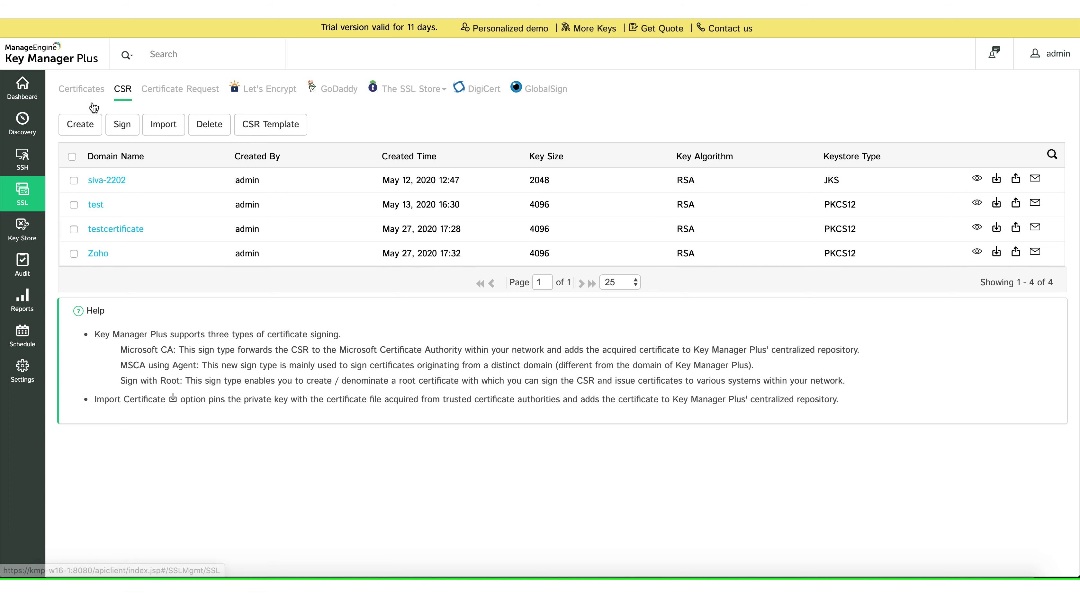
pyautogui.click(95, 125)
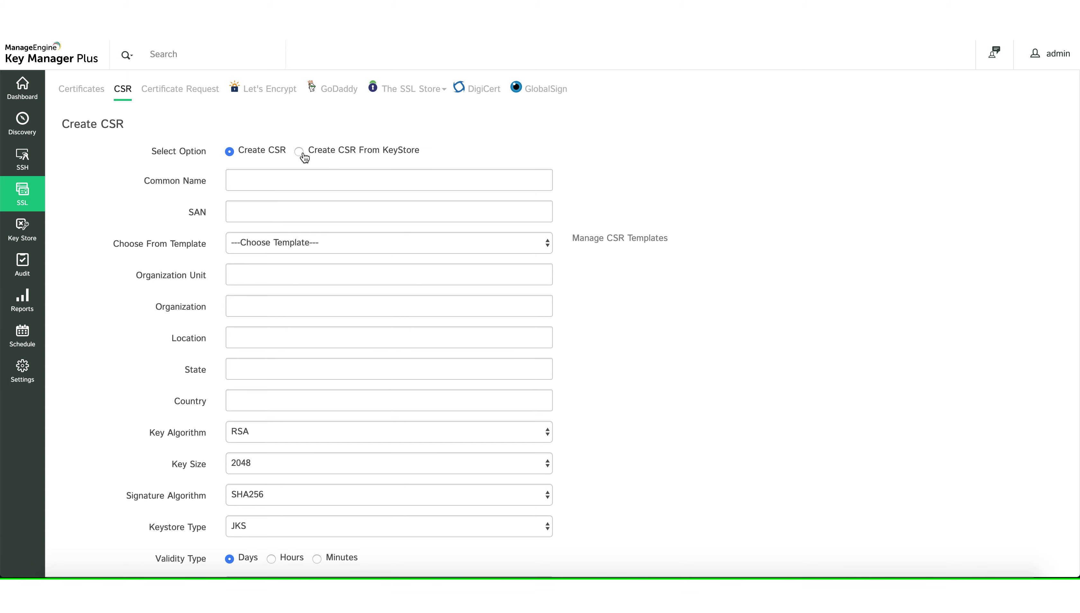
pyautogui.click(323, 151)
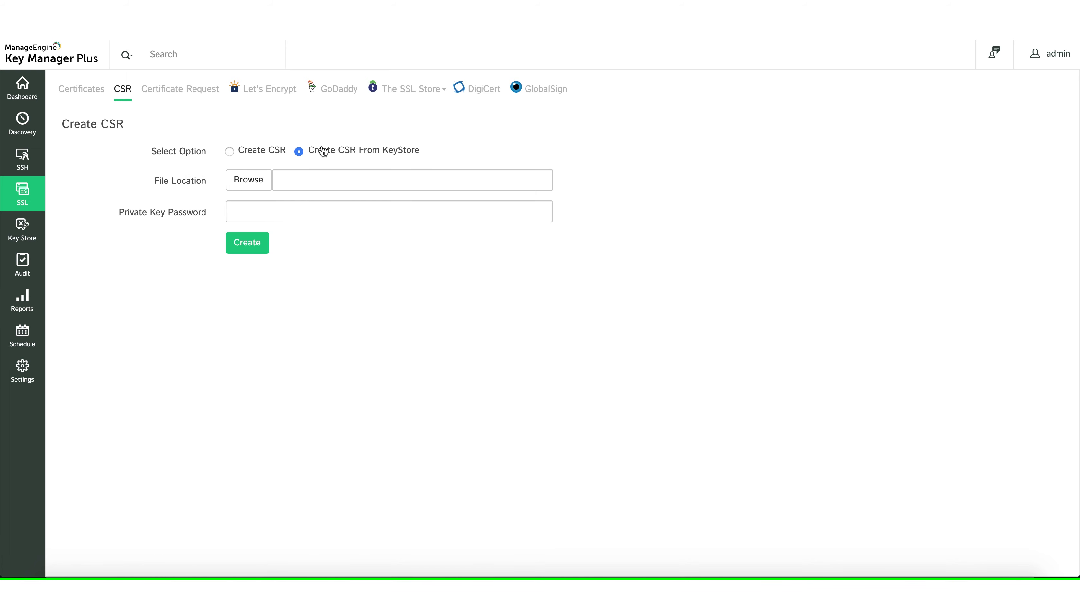
pyautogui.click(249, 187)
pyautogui.click(420, 188)
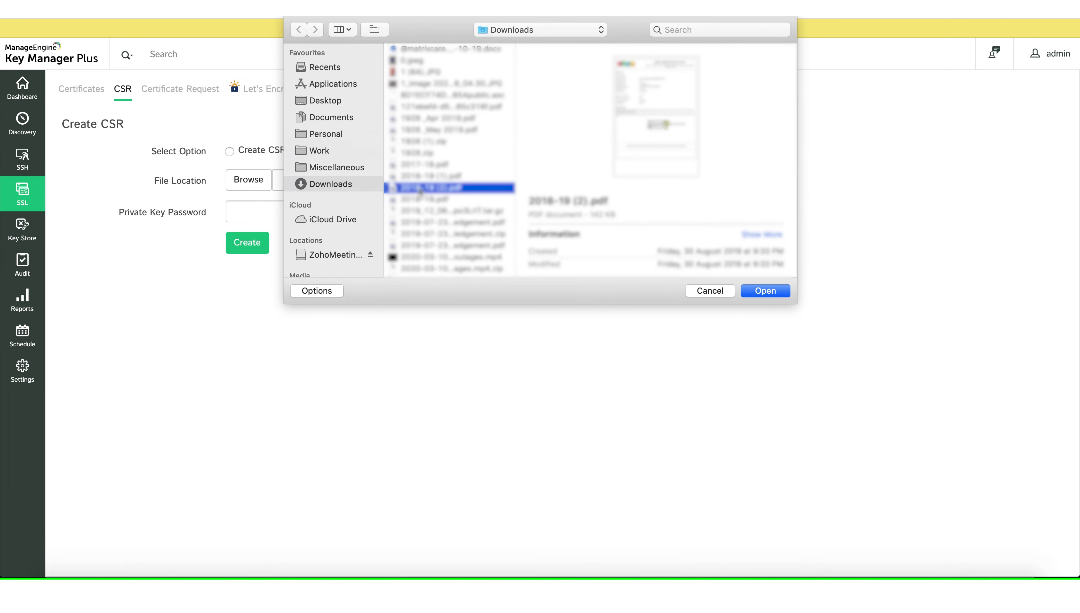
pyautogui.scroll(-10, 421, 189)
pyautogui.hotkey('alt', 'Down')
pyautogui.scroll(-4, 421, 192)
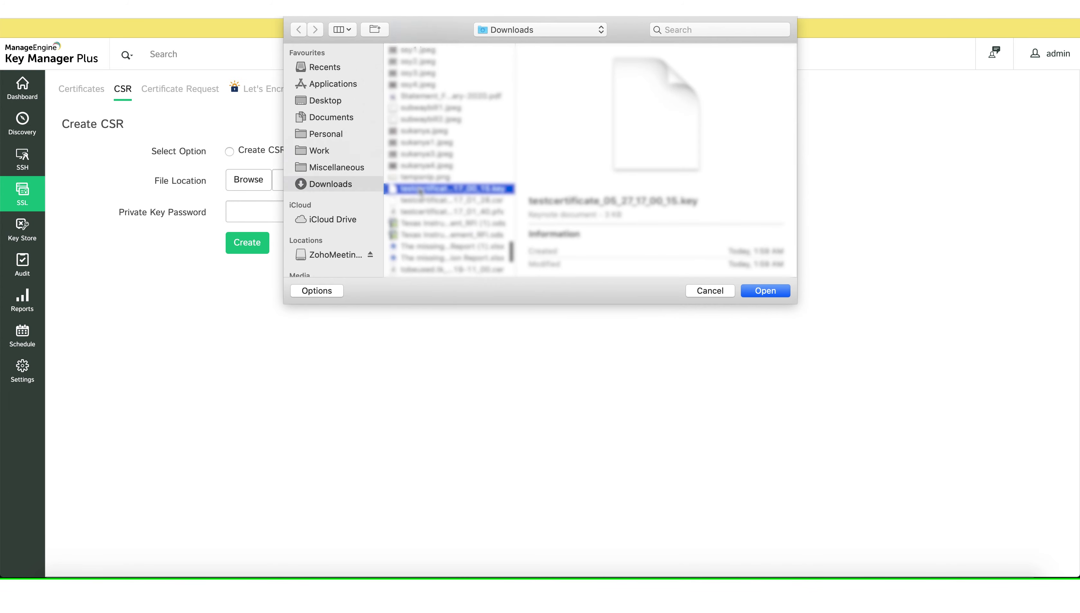
pyautogui.click(431, 211)
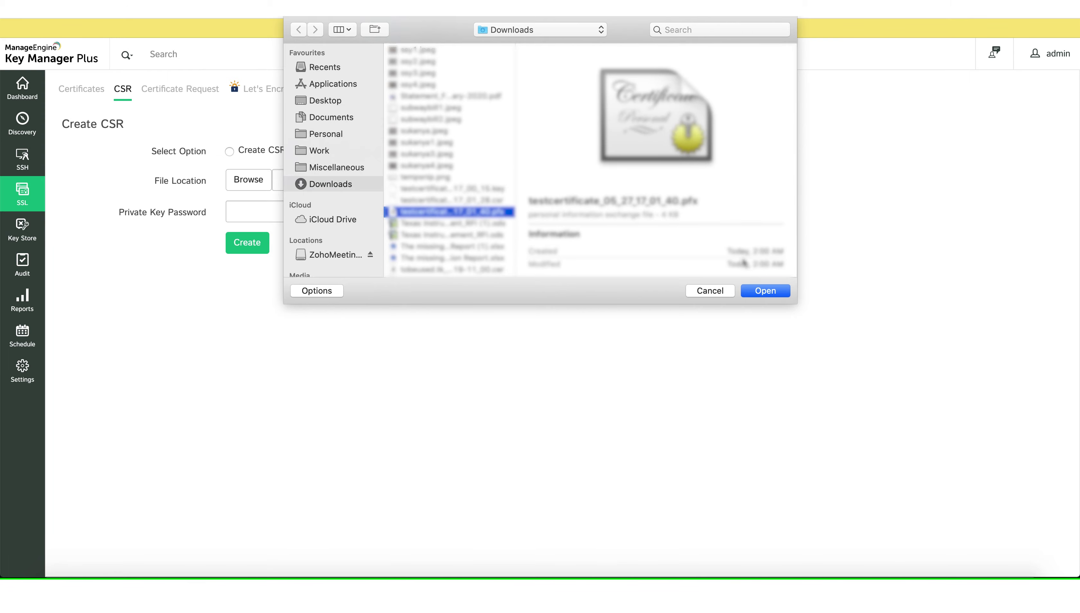
pyautogui.click(765, 290)
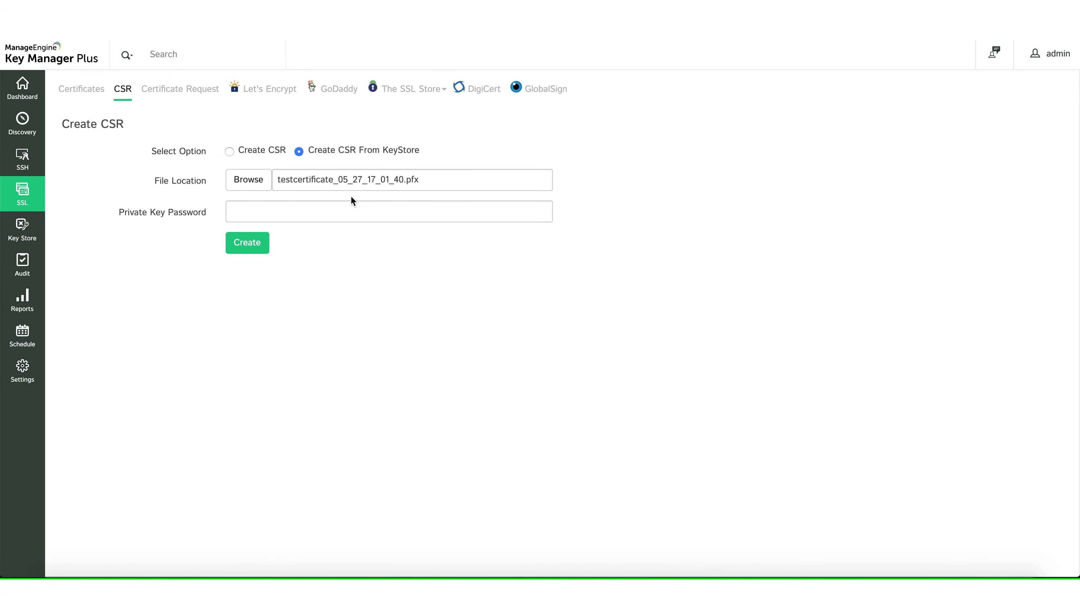
# - Enter the private key password and create the testcertificate CSR
pyautogui.click(320, 213)
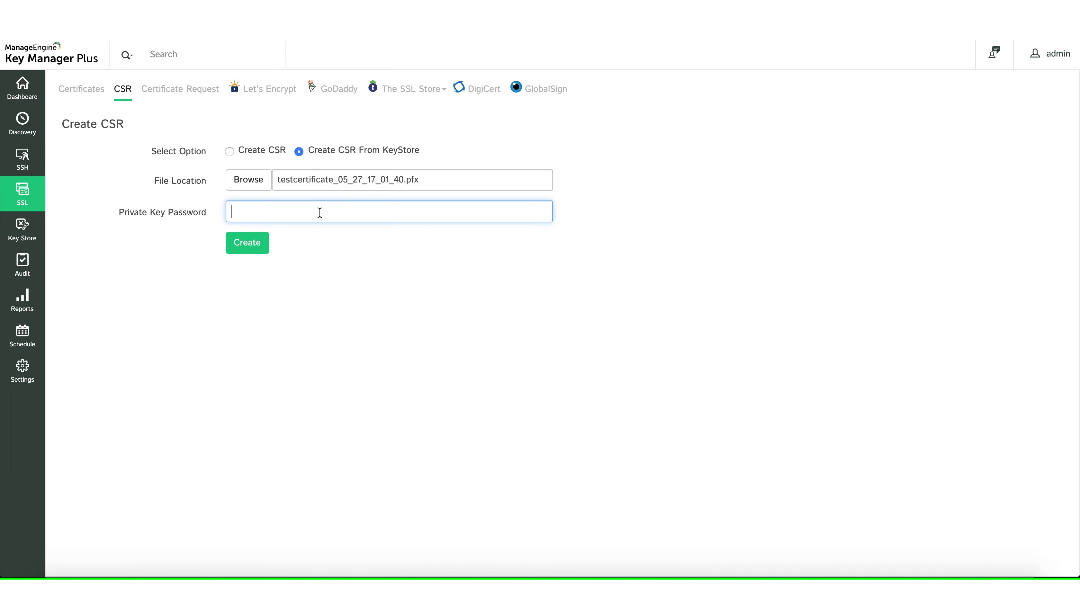
pyautogui.write('******')
pyautogui.click(257, 246)
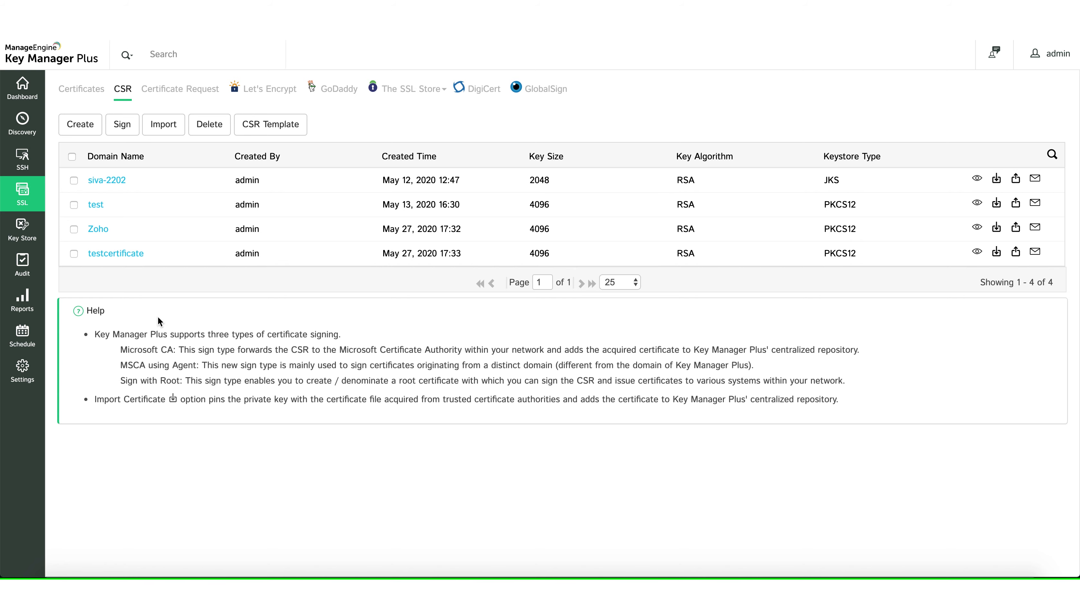
# - Sign the Zoho CSR via server kmp-w16-1 and CA KMP-W16-1-CA with the Web Server template
pyautogui.click(74, 230)
pyautogui.click(122, 126)
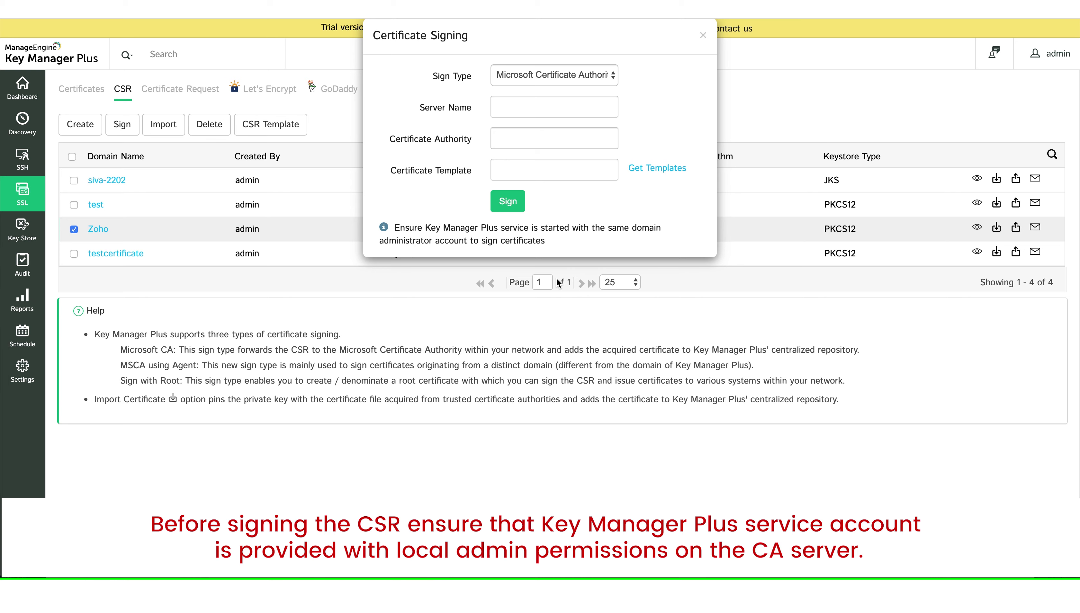
pyautogui.click(654, 178)
pyautogui.click(540, 105)
pyautogui.click(533, 122)
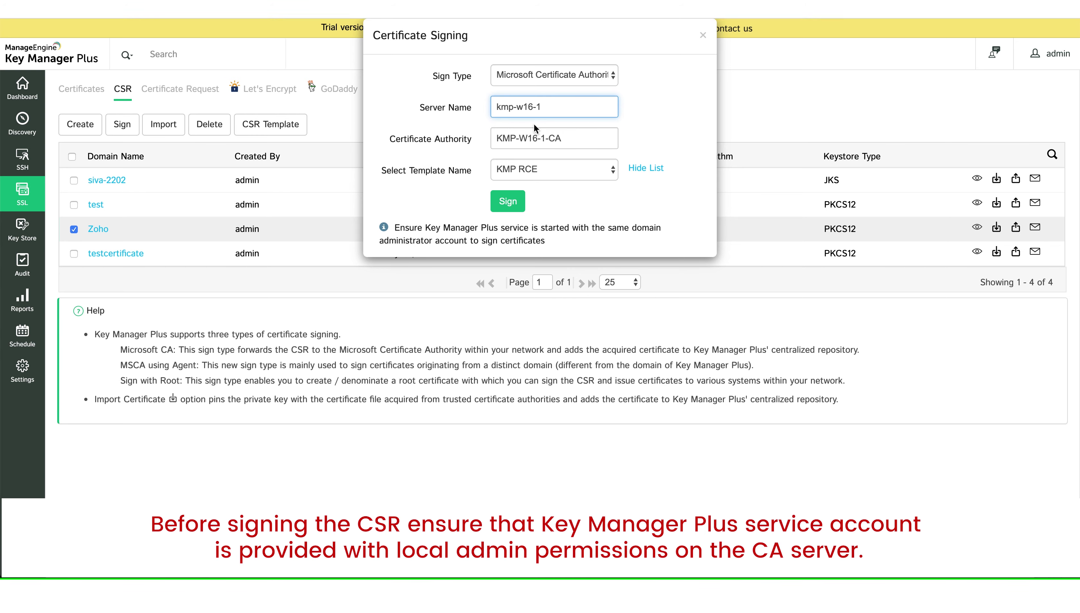
pyautogui.click(530, 169)
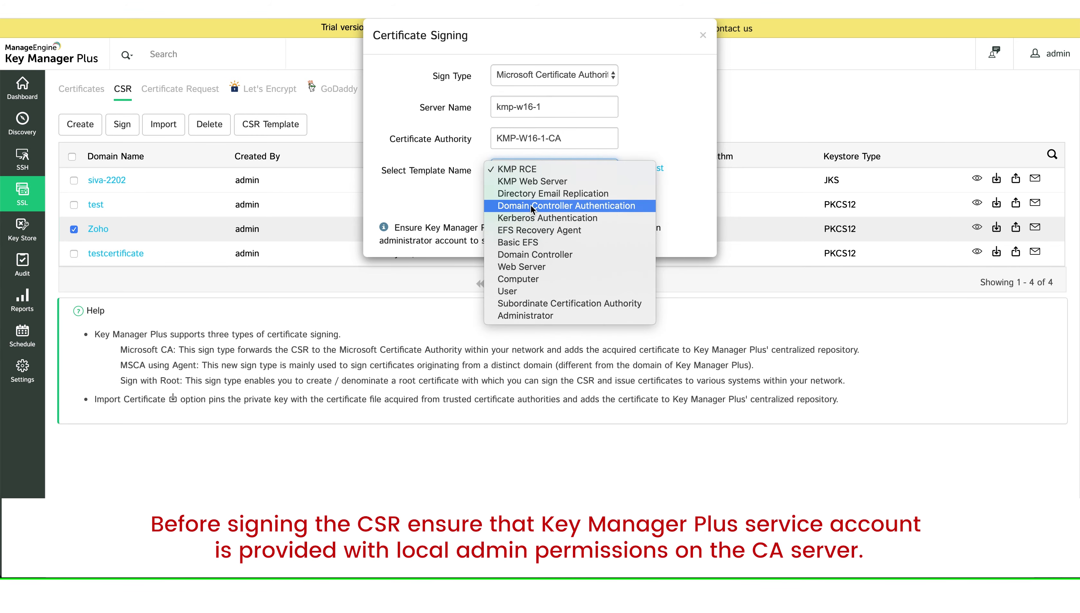
pyautogui.click(534, 267)
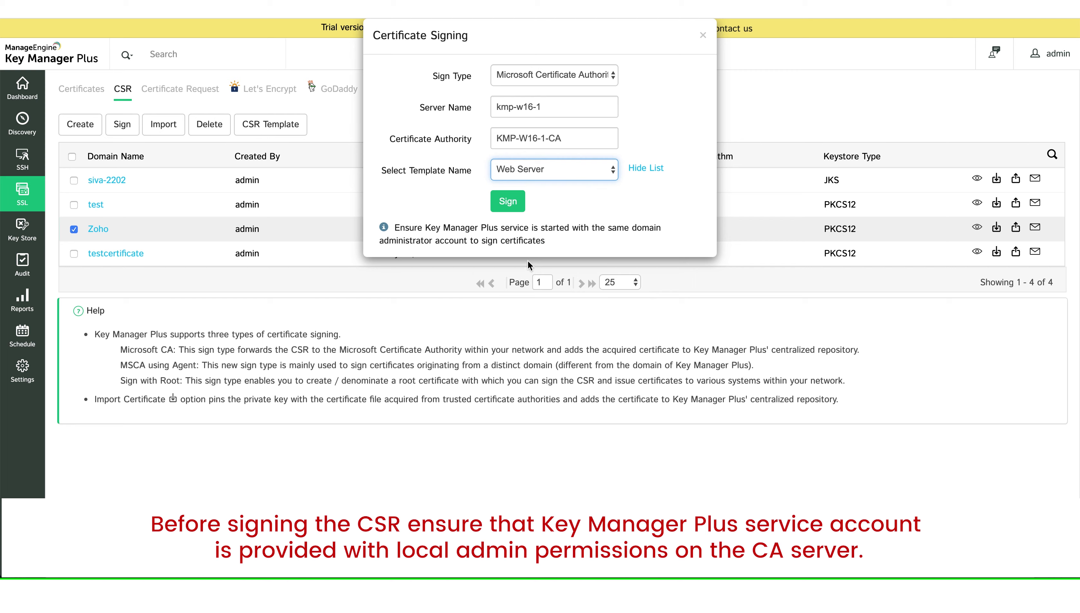
pyautogui.click(505, 207)
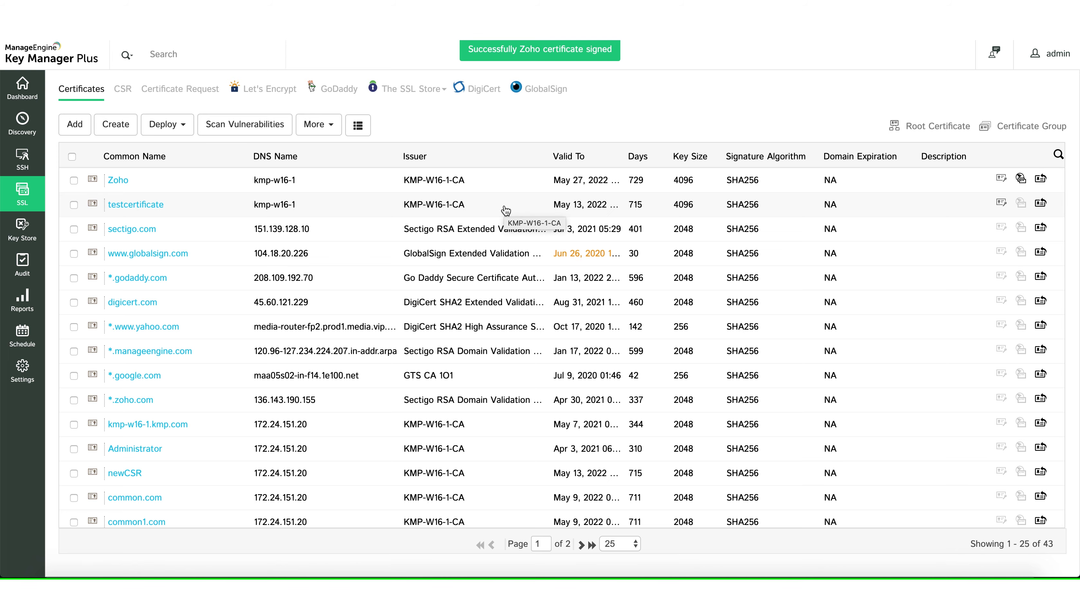
pyautogui.click(121, 184)
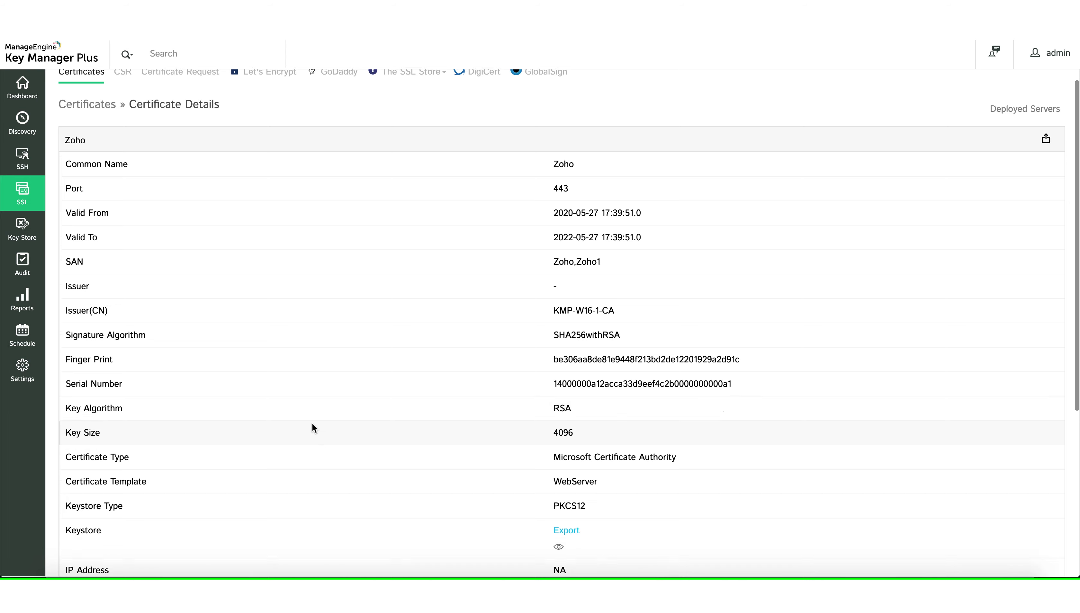
pyautogui.scroll(-5, 312, 424)
pyautogui.scroll(5, 312, 428)
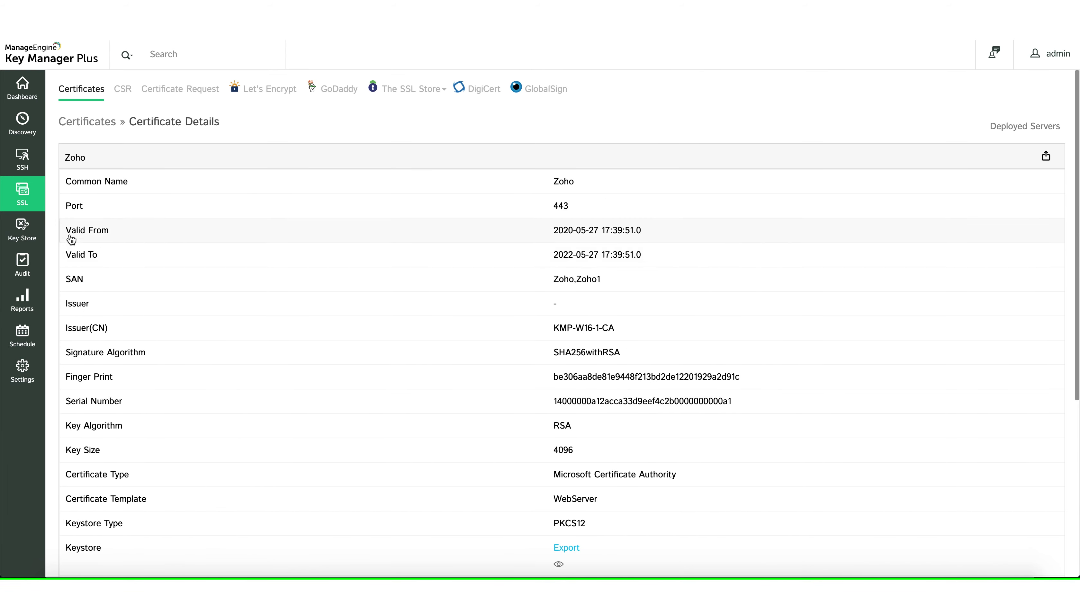
pyautogui.click(23, 200)
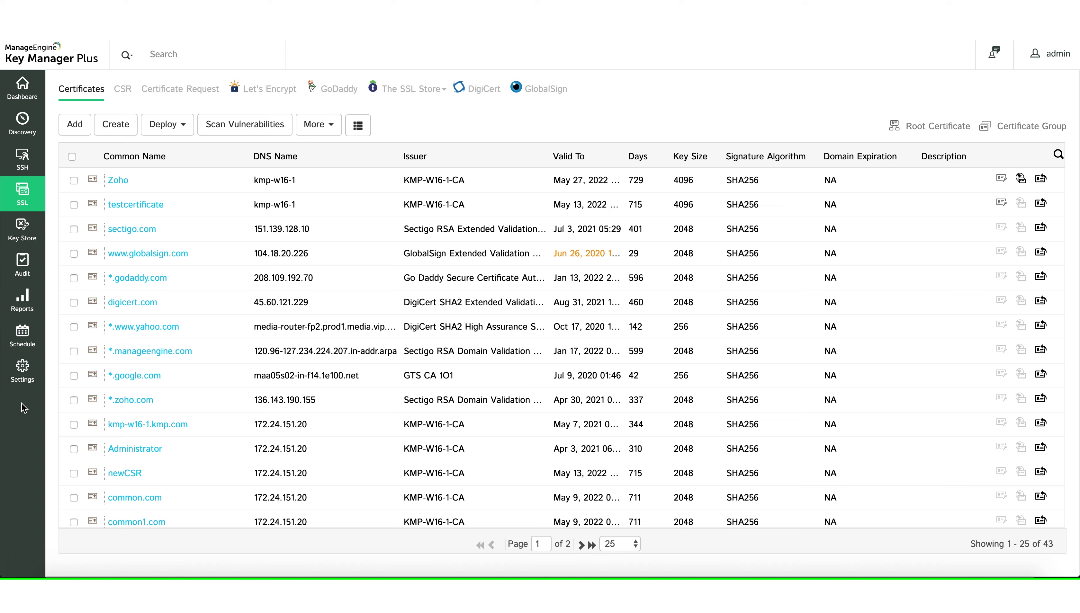
# - Keep Microsoft CA auto-renewal enabled at 13:00 in SSL Certificate Renewal settings and save
pyautogui.click(23, 370)
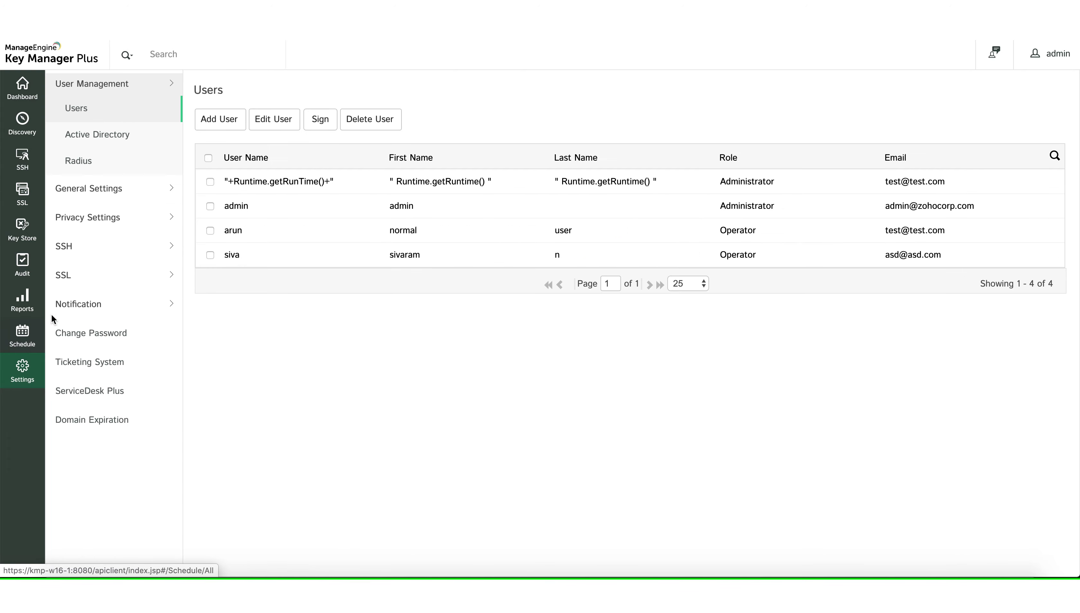
pyautogui.click(67, 278)
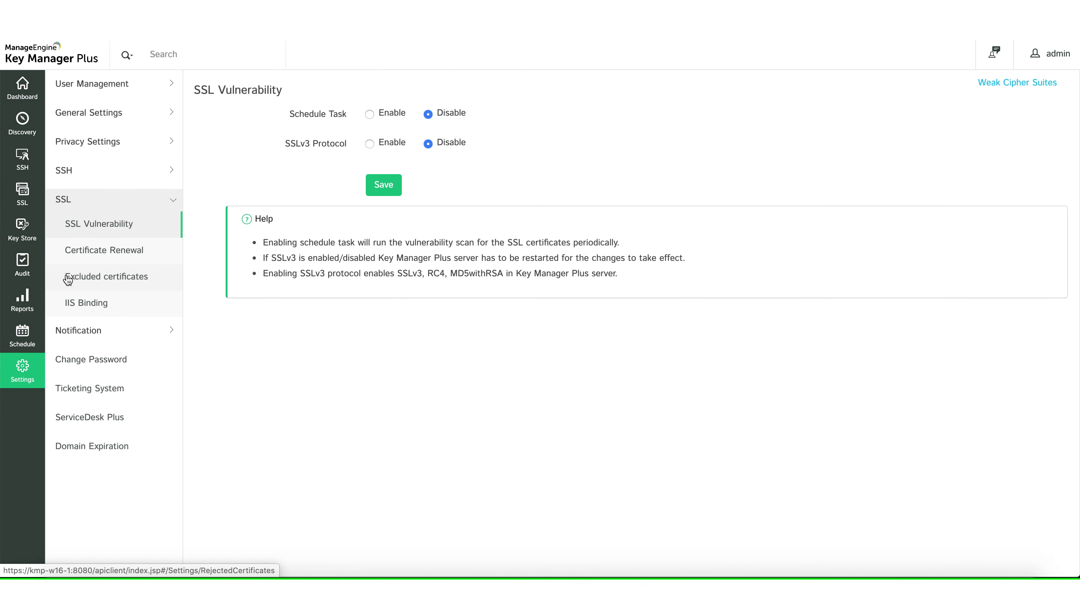
pyautogui.click(93, 255)
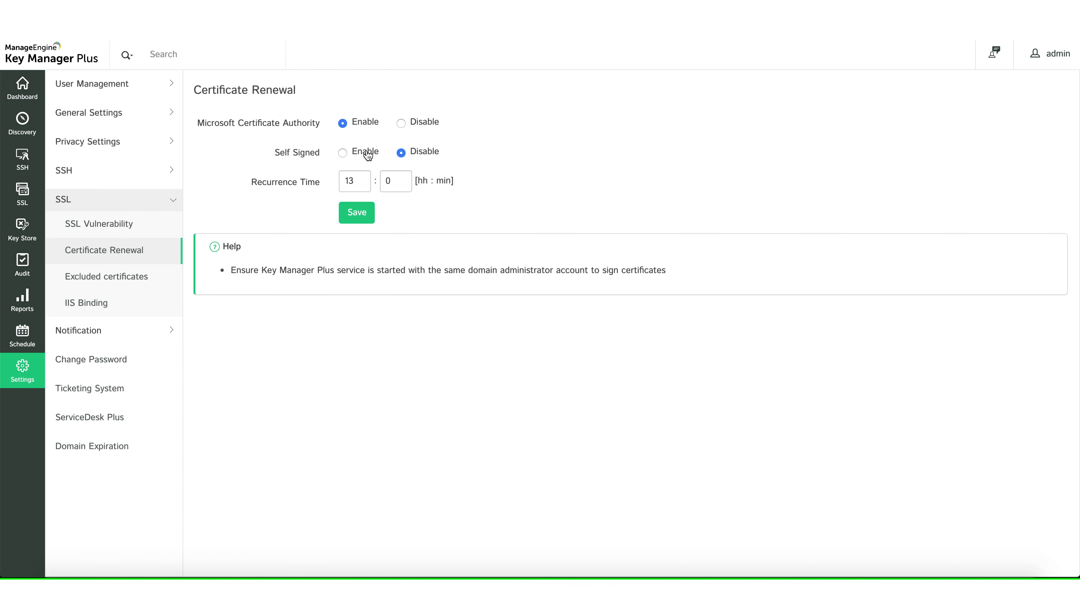
pyautogui.click(362, 213)
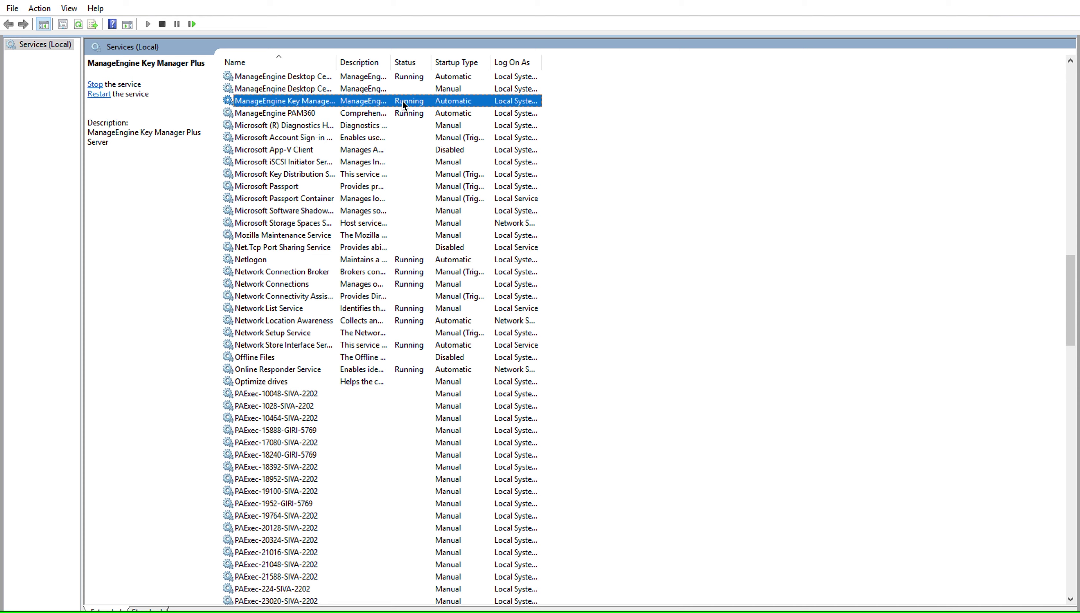
# - Switch the Key Manager Plus service's Log On from Local System to This account
pyautogui.rightClick(403, 102)
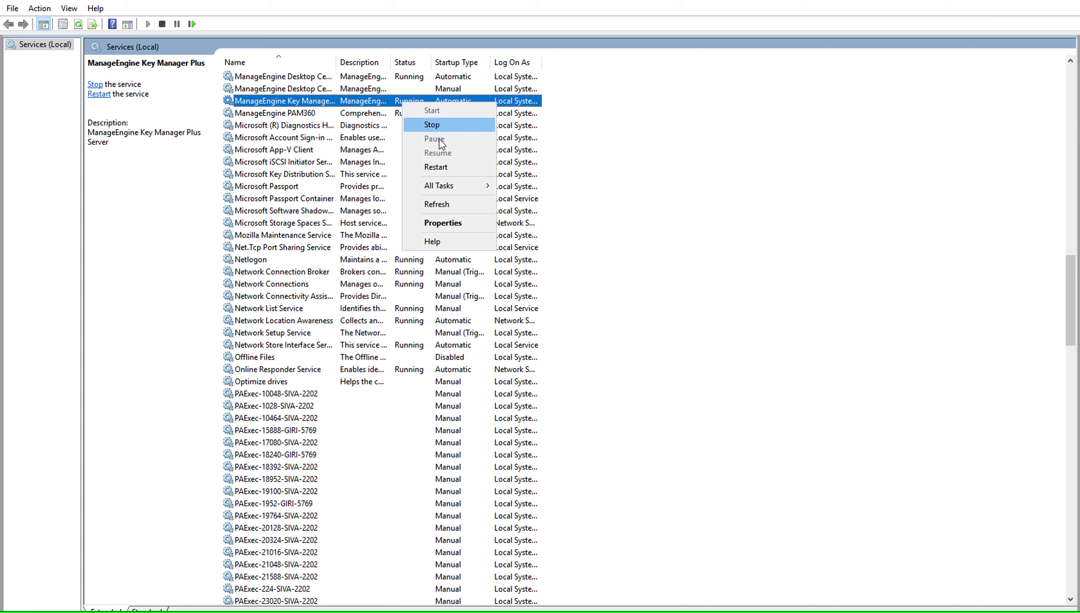
pyautogui.click(450, 223)
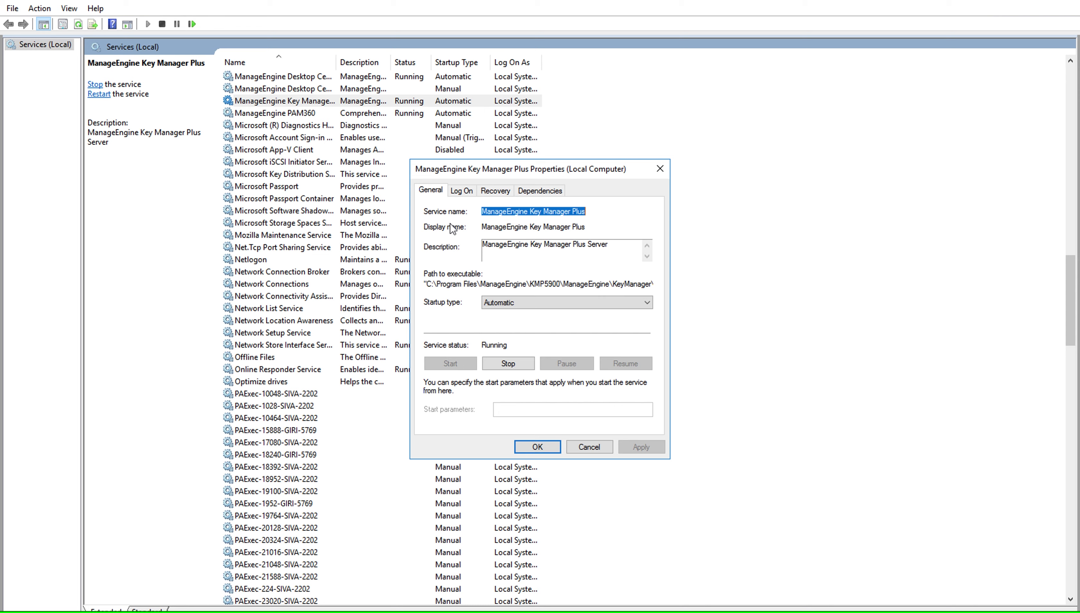
pyautogui.click(465, 192)
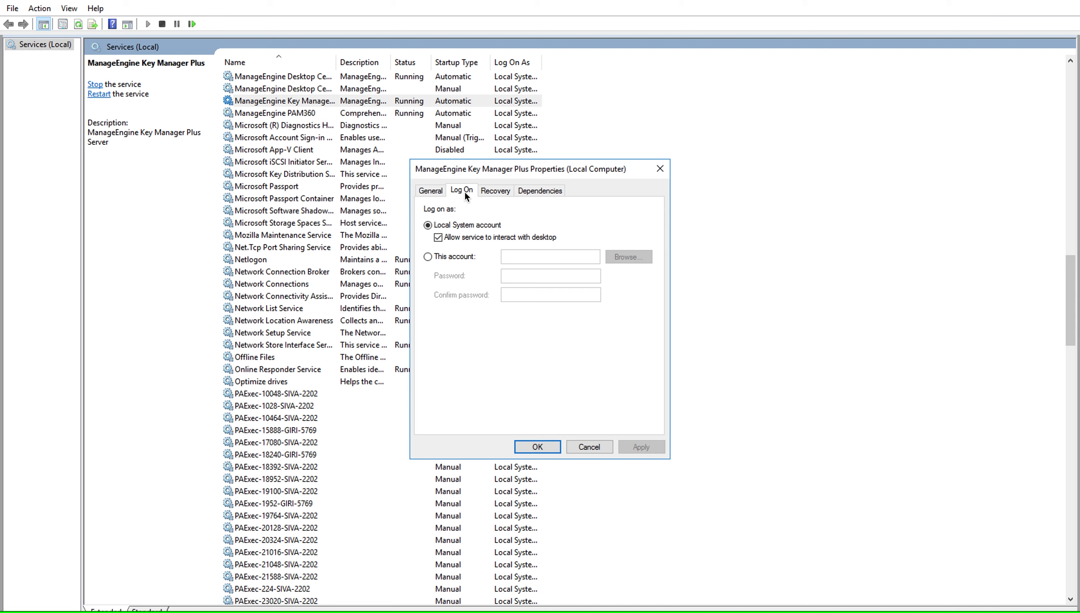
pyautogui.click(429, 257)
pyautogui.click(553, 257)
pyautogui.click(553, 257)
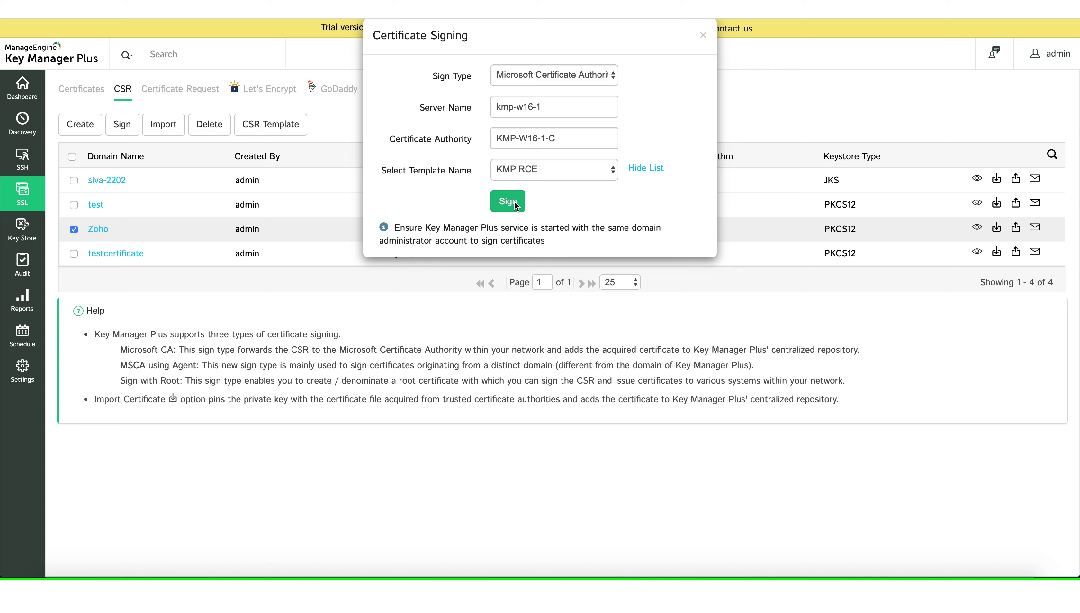
# - Correct the CA name to KMP-W16-1-CA and resubmit the Zoho CSR for signing
pyautogui.click(514, 201)
pyautogui.click(565, 139)
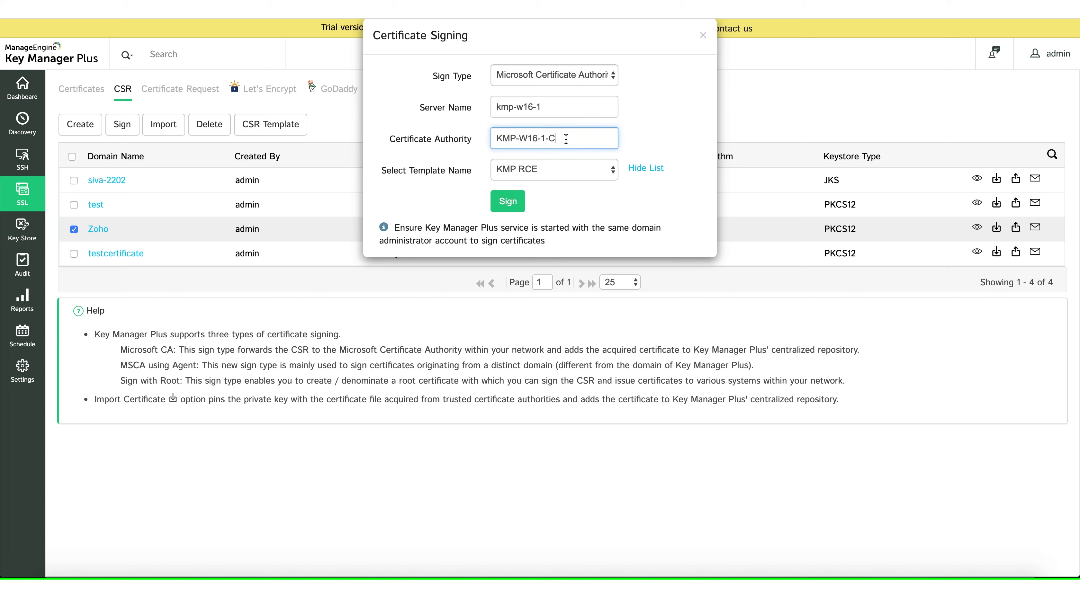
pyautogui.write('A')
pyautogui.click(511, 207)
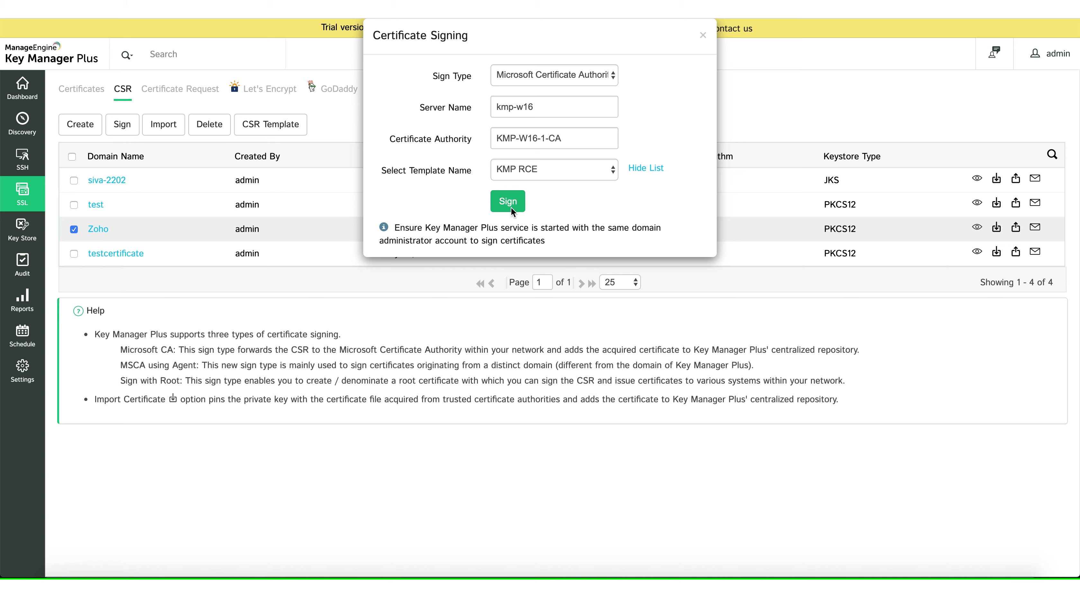
pyautogui.click(511, 206)
# - Restore the server name kmp-w16-1 and switch to manual template entry
pyautogui.click(566, 105)
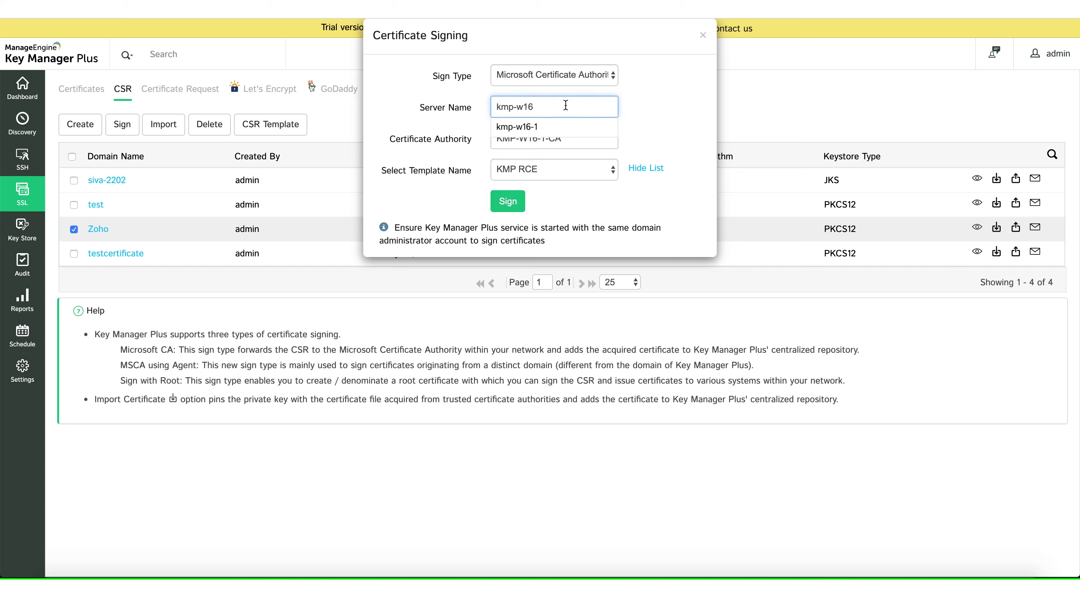
pyautogui.click(554, 127)
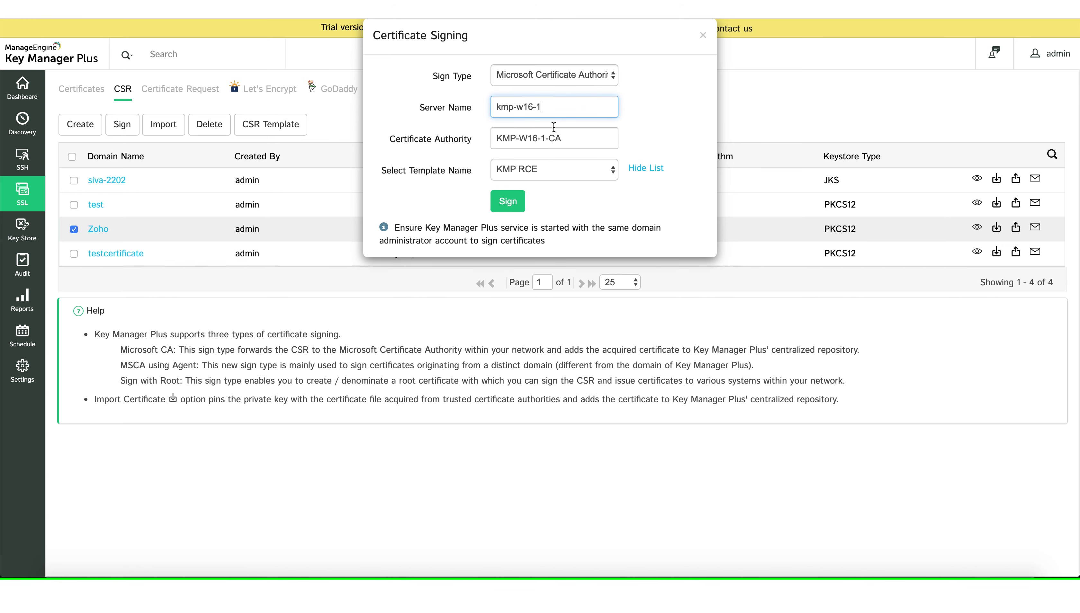
pyautogui.click(651, 169)
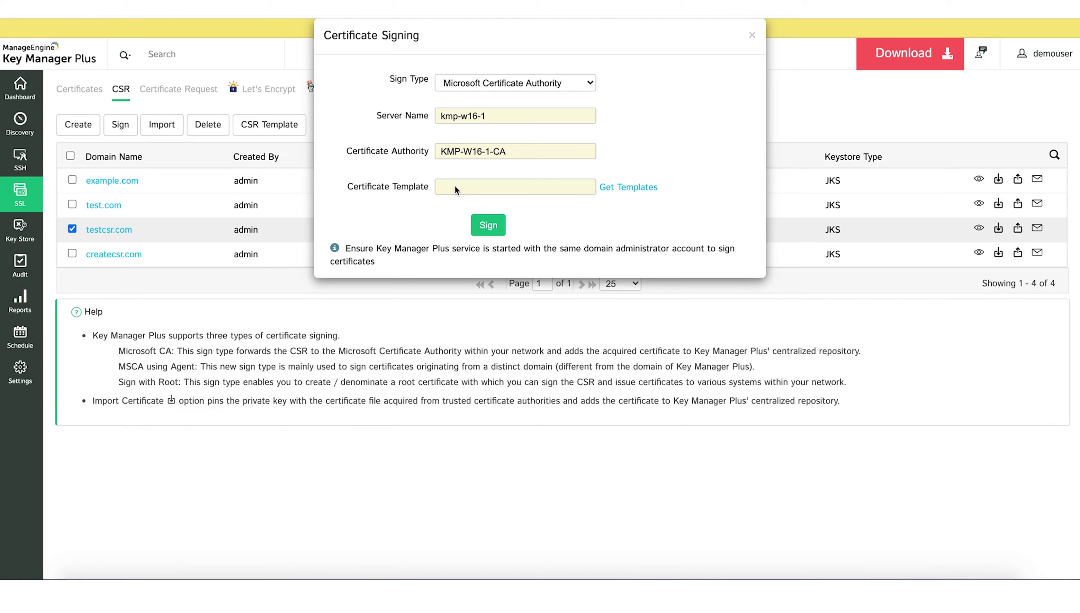
# - Enter ZohoWebServer as the certificate template in the signing dialog
pyautogui.click(455, 187)
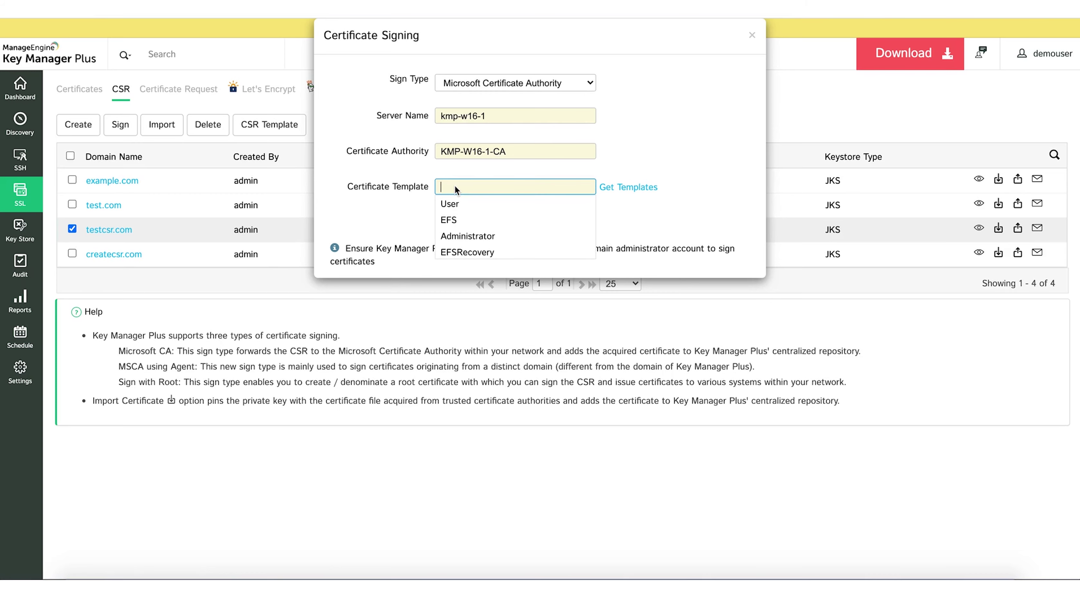
pyautogui.write('Zo')
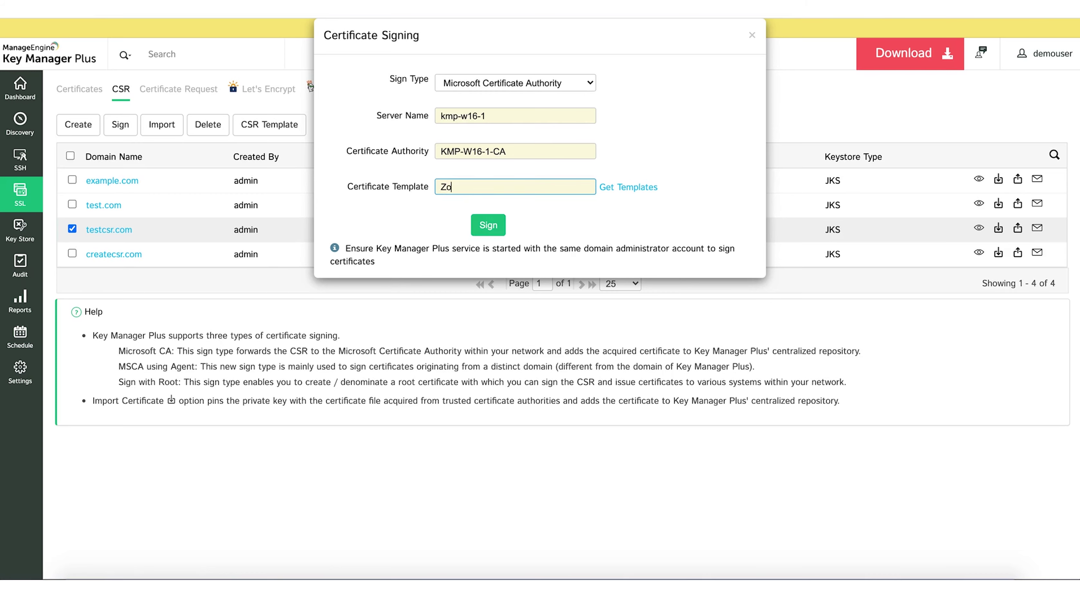
pyautogui.write('hoWebServer')
pyautogui.click(508, 220)
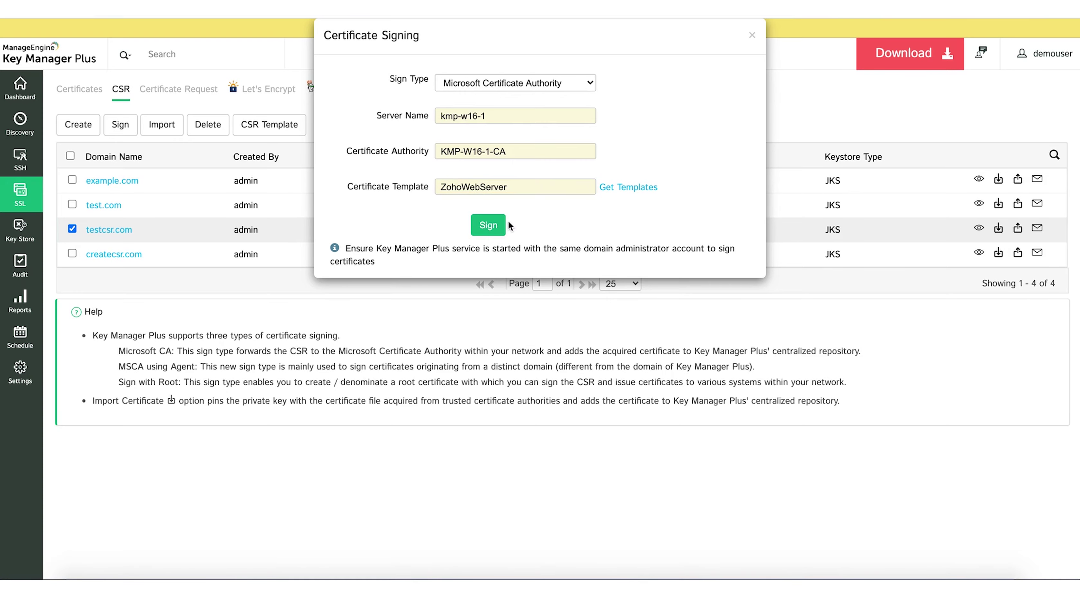